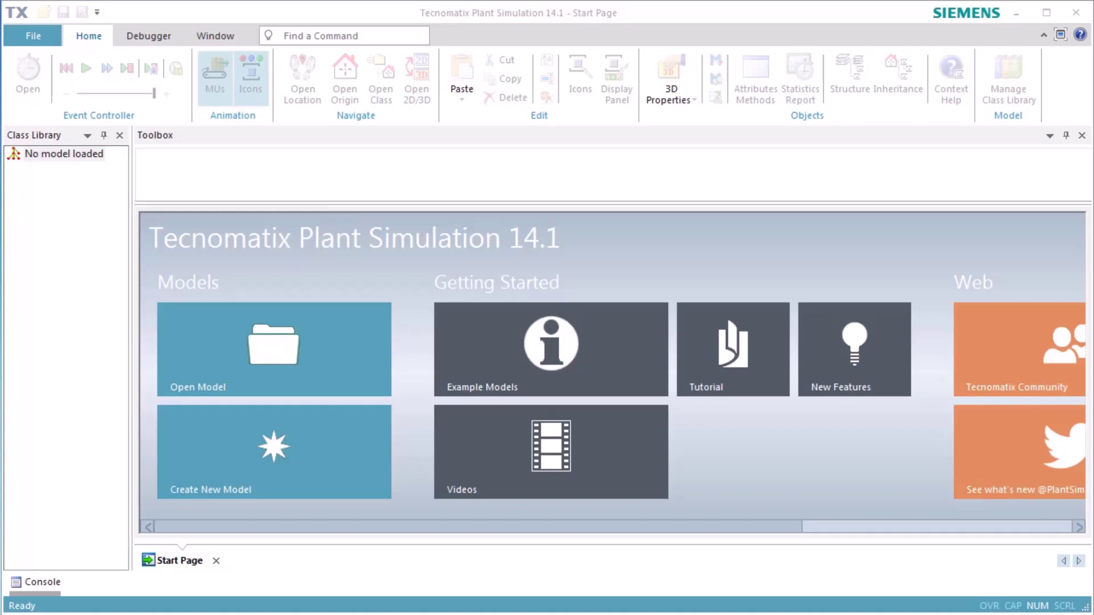
# - Create a new empty model and maximize its .Models.Frame window
pyautogui.click(249, 449)
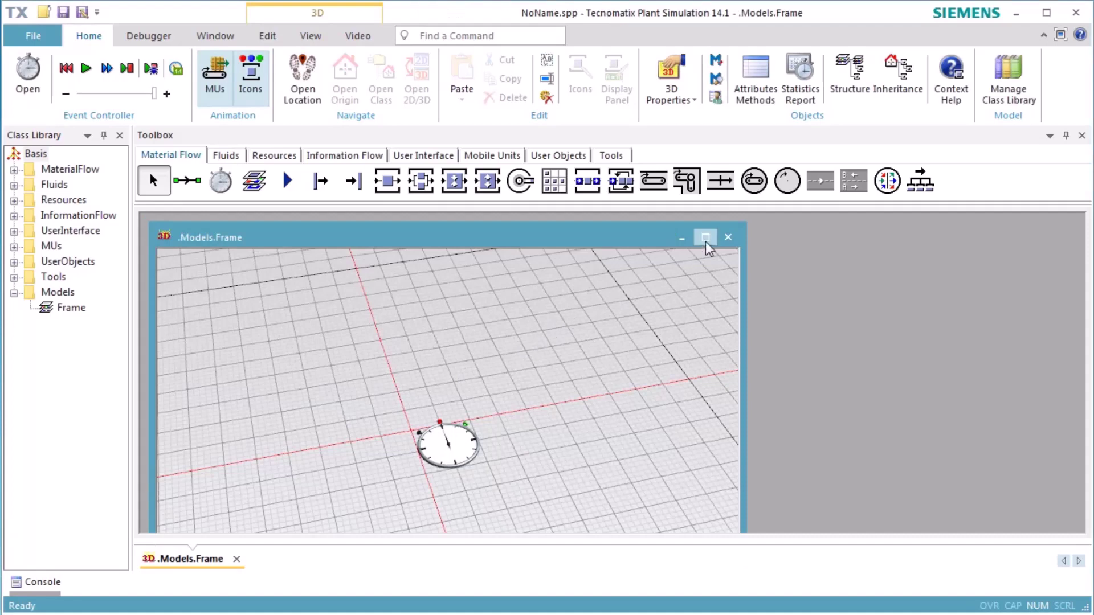
pyautogui.click(705, 238)
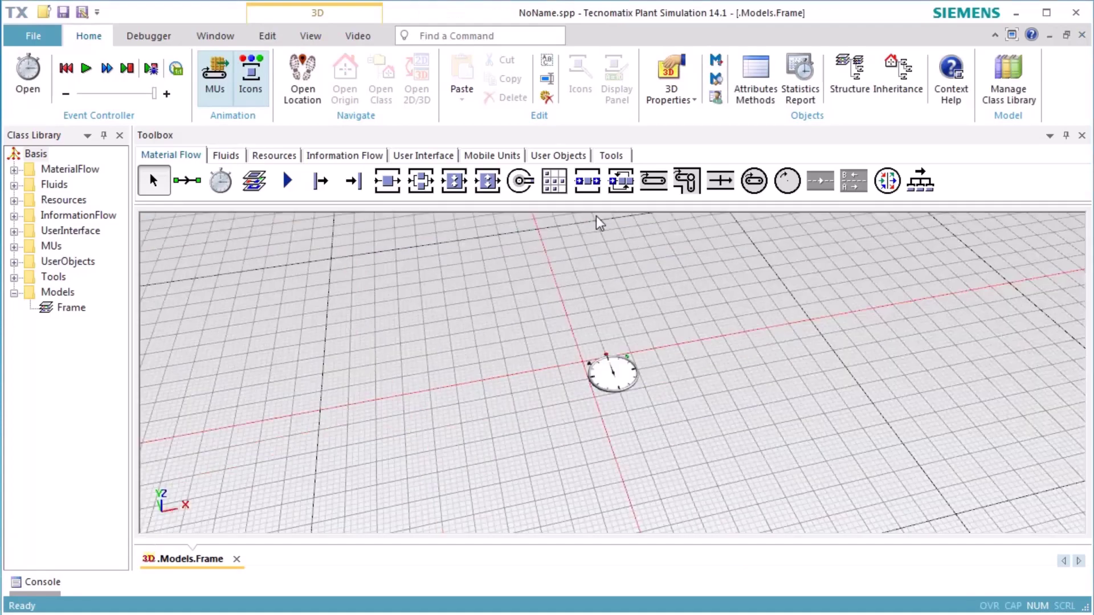
# - Switch the frame to Planning View, zoomed out and panned toward the upper left
pyautogui.click(311, 36)
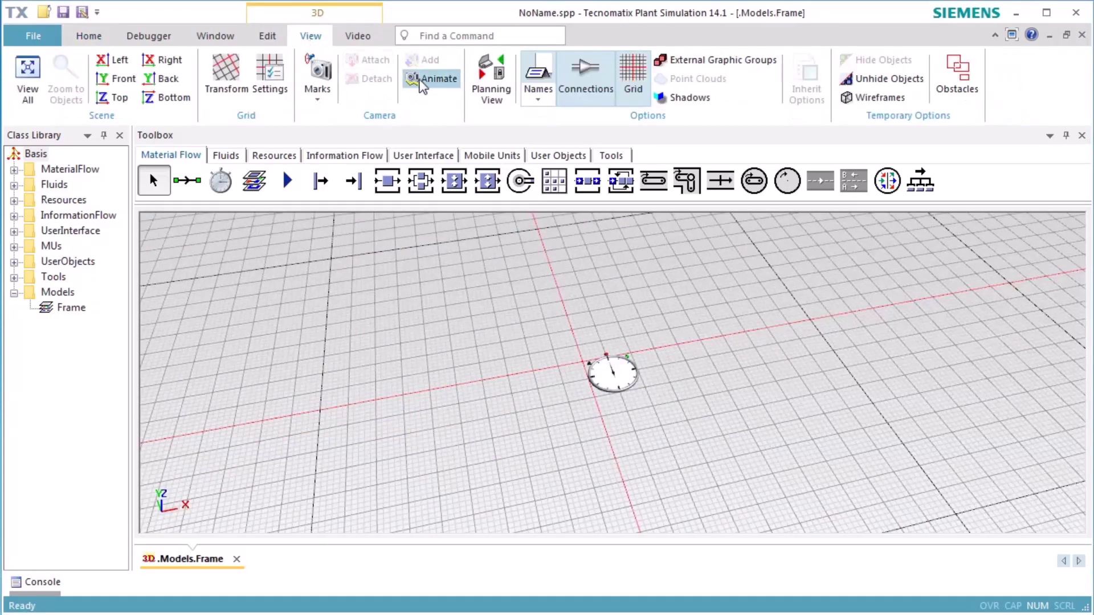
pyautogui.click(491, 95)
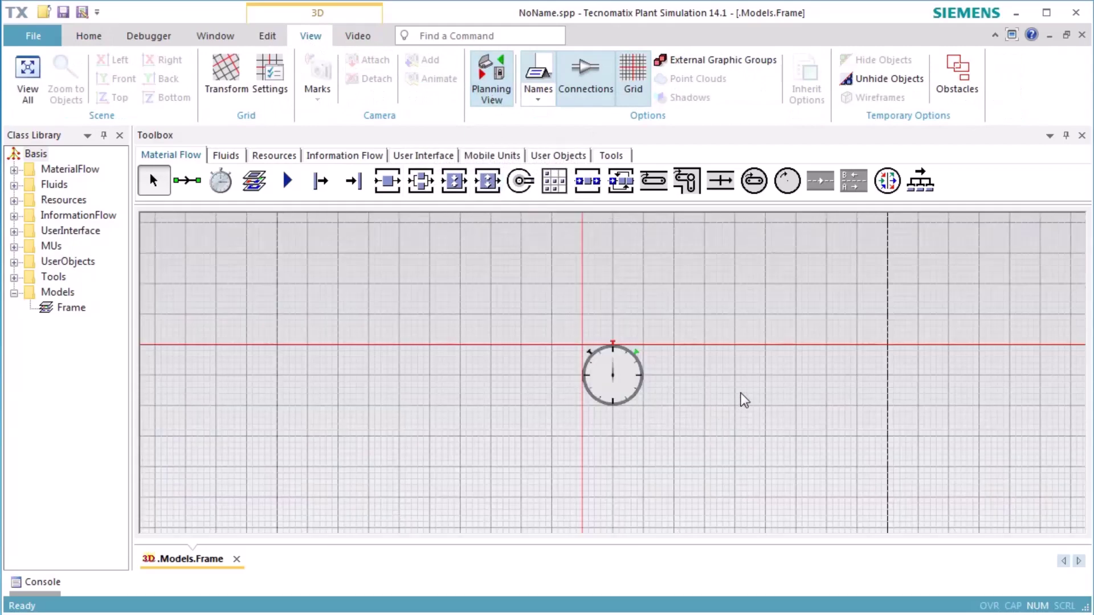
pyautogui.scroll(-3, 740, 394)
pyautogui.scroll(-1, 744, 396)
pyautogui.moveTo(786, 402); pyautogui.dragTo(361, 291)
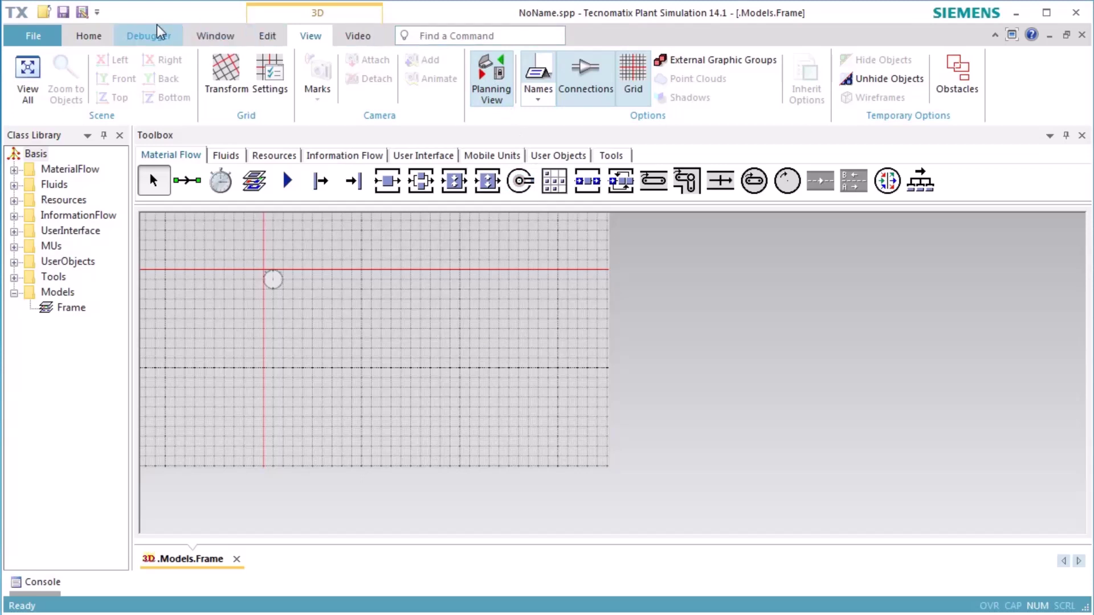
pyautogui.click(89, 37)
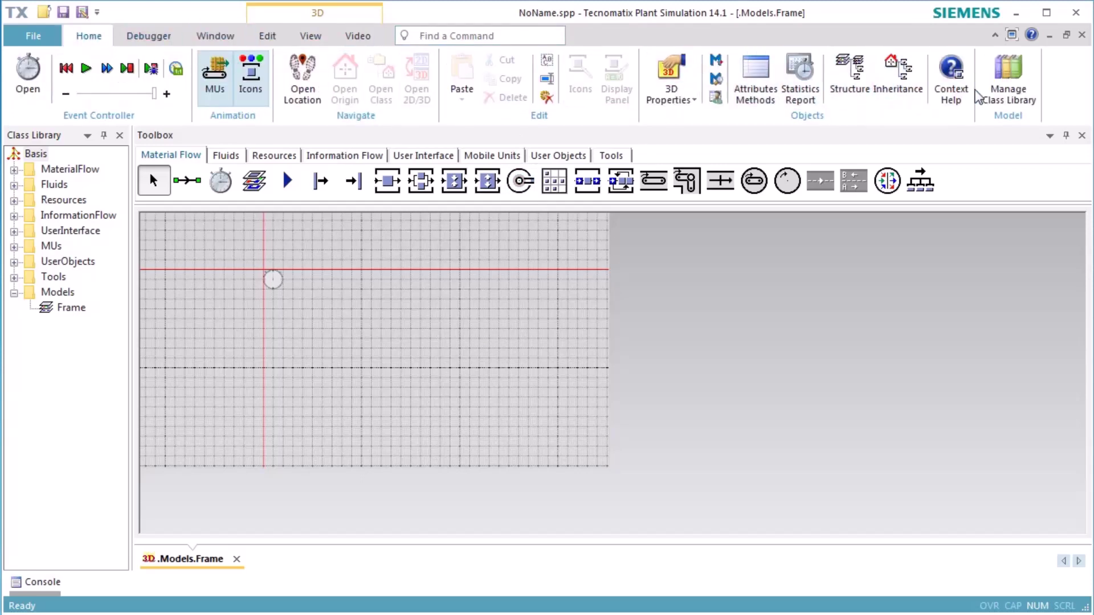
# - In Manage Class Library, enable the Crane library at version 14.1.0 and confirm
pyautogui.click(1007, 83)
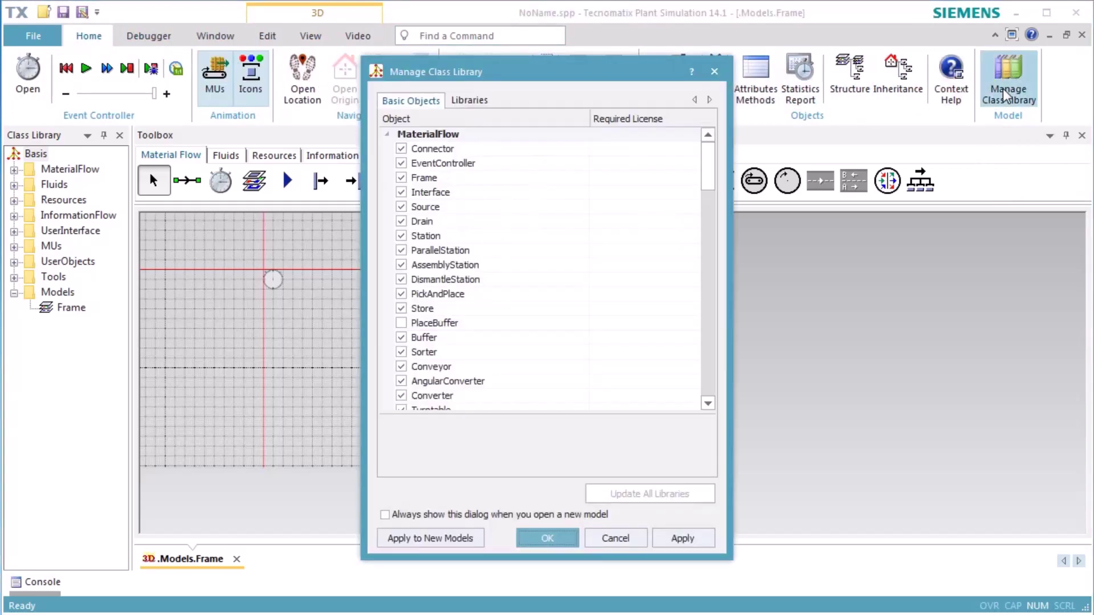
pyautogui.click(477, 104)
pyautogui.click(416, 367)
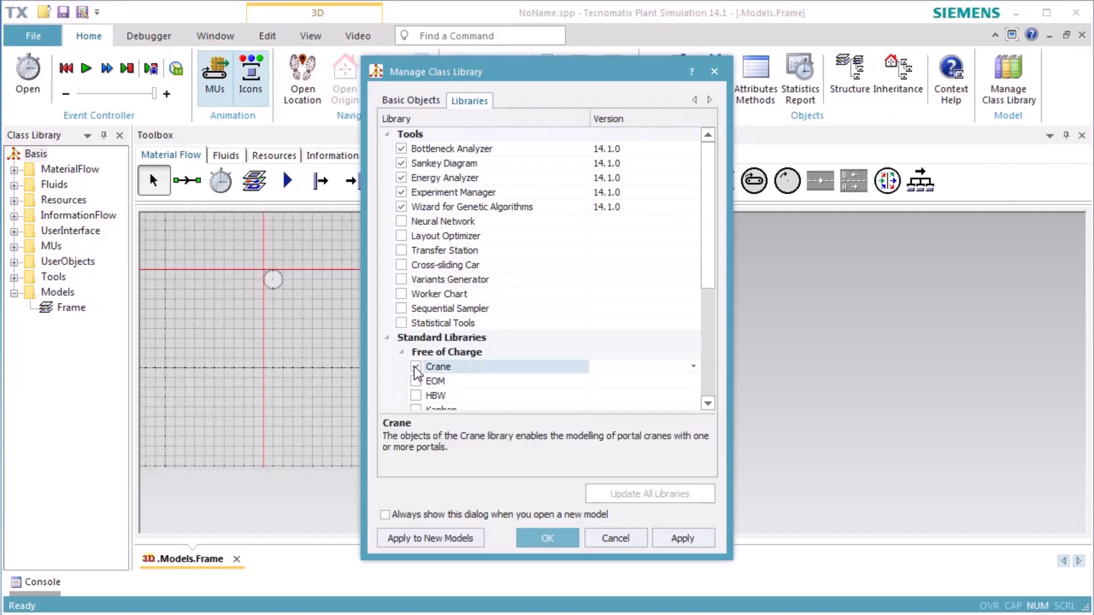
pyautogui.click(691, 367)
pyautogui.click(647, 382)
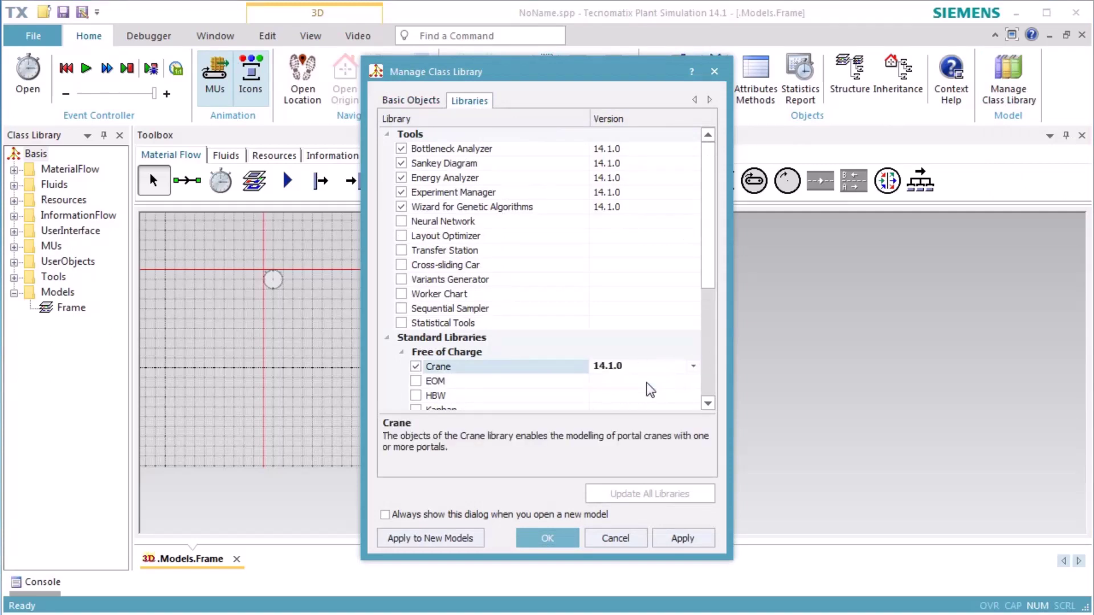
pyautogui.click(563, 539)
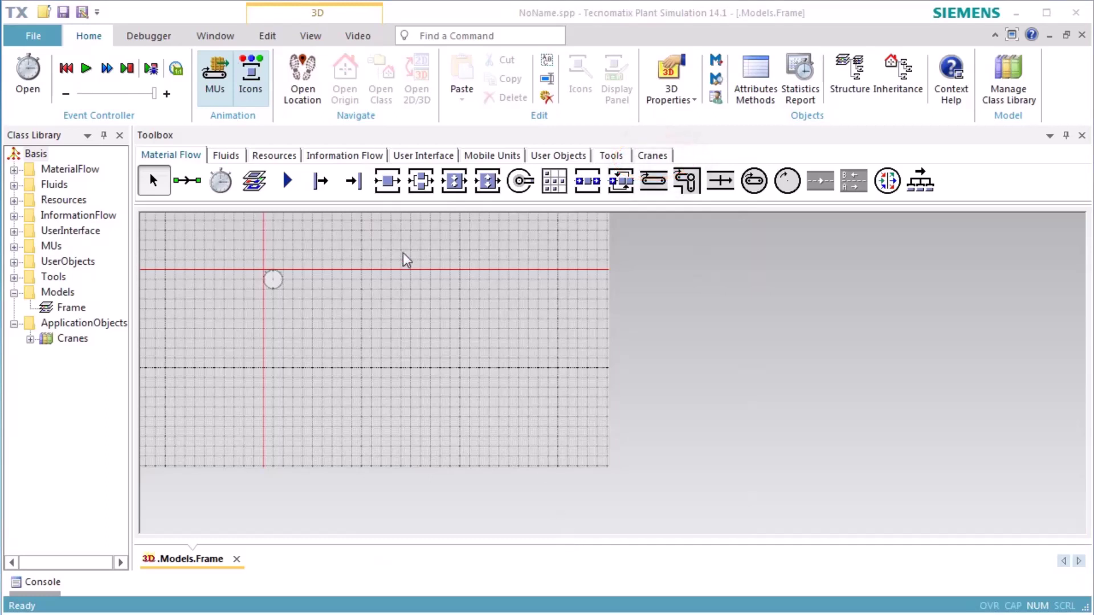
# - Place a Source top-left, Stations right and below it, Station2 lower right, and a Drain beside Station2
pyautogui.click(322, 182)
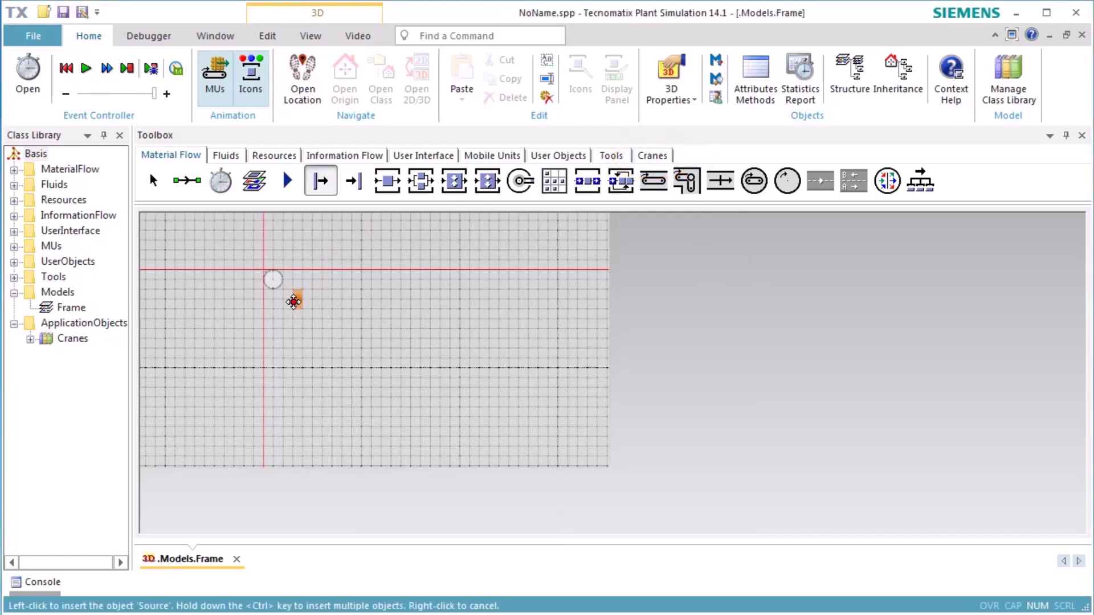
pyautogui.click(292, 301)
pyautogui.click(387, 181)
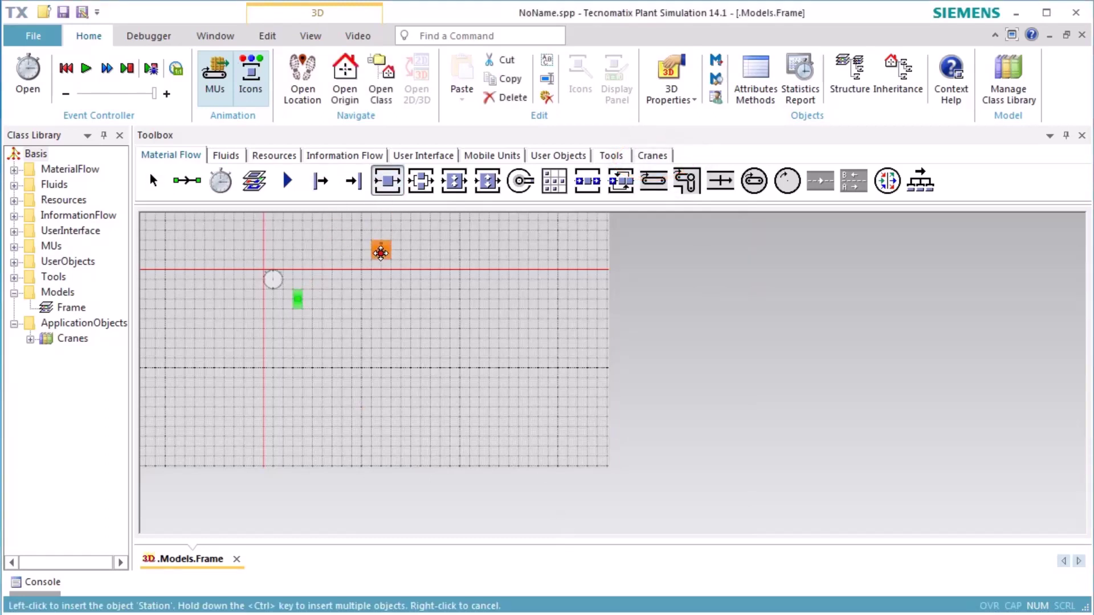
pyautogui.click(350, 300)
pyautogui.click(331, 358)
pyautogui.click(553, 397)
pyautogui.click(353, 181)
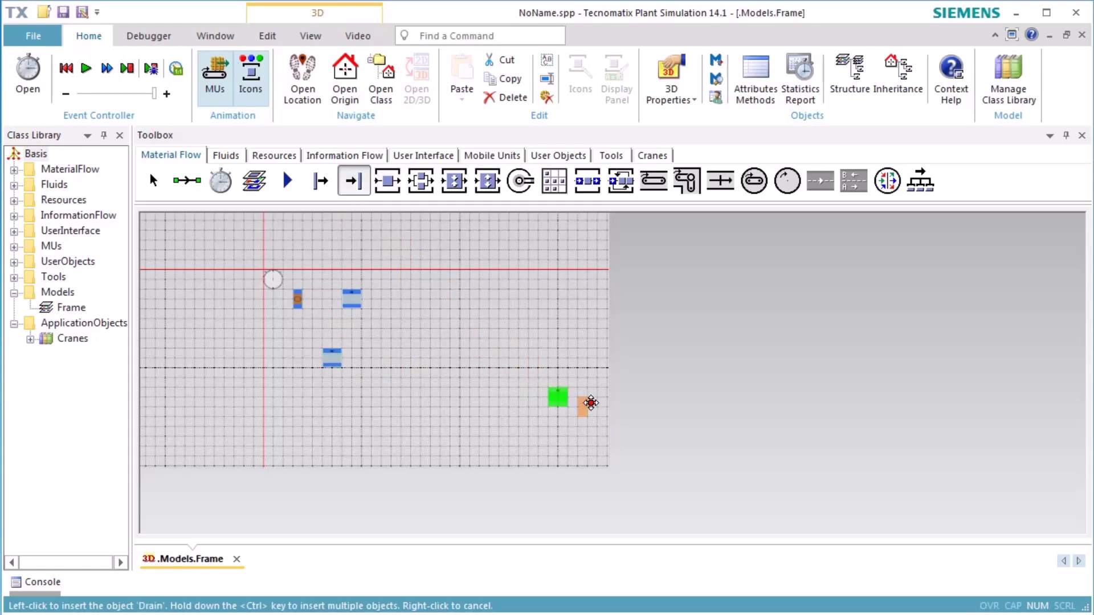
pyautogui.click(587, 398)
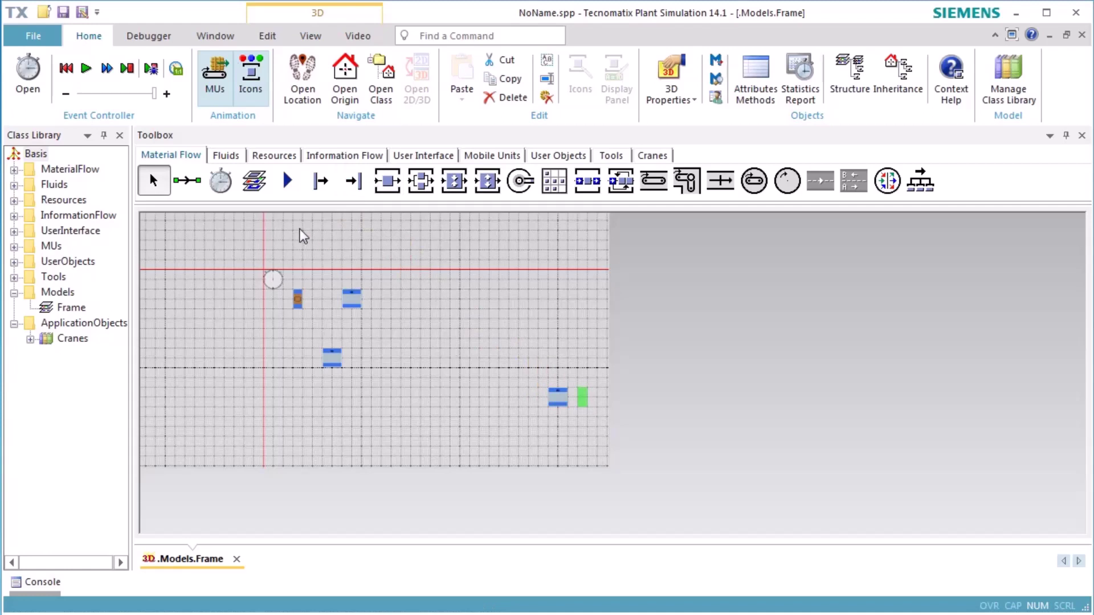
# - Connect the Source to Station and Station1, and Station2 to the Drain
pyautogui.click(187, 181)
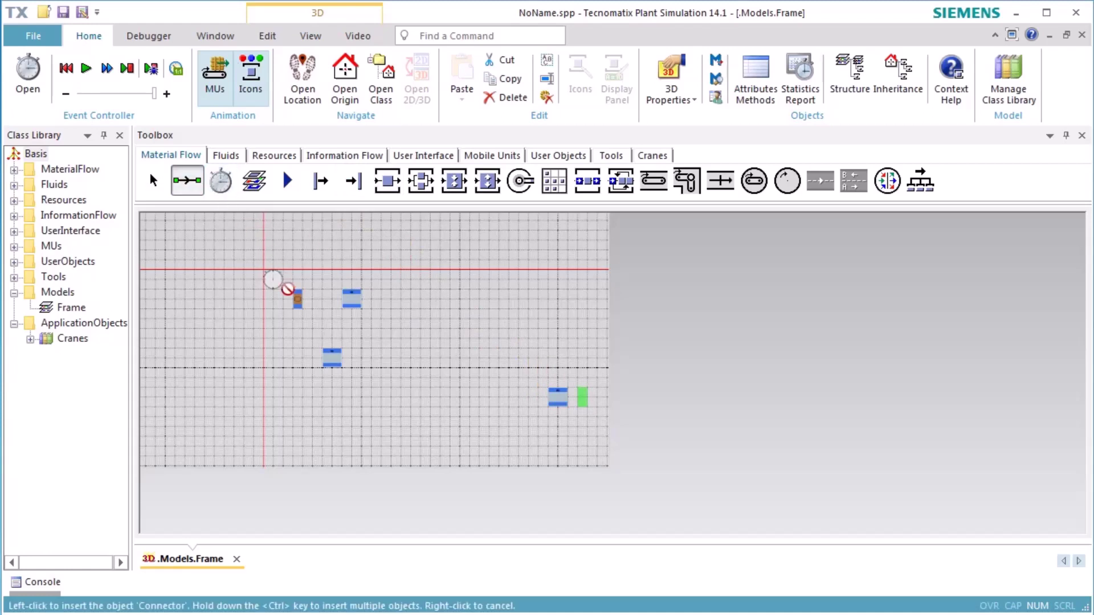
pyautogui.click(297, 300)
pyautogui.click(346, 301)
pyautogui.click(297, 300)
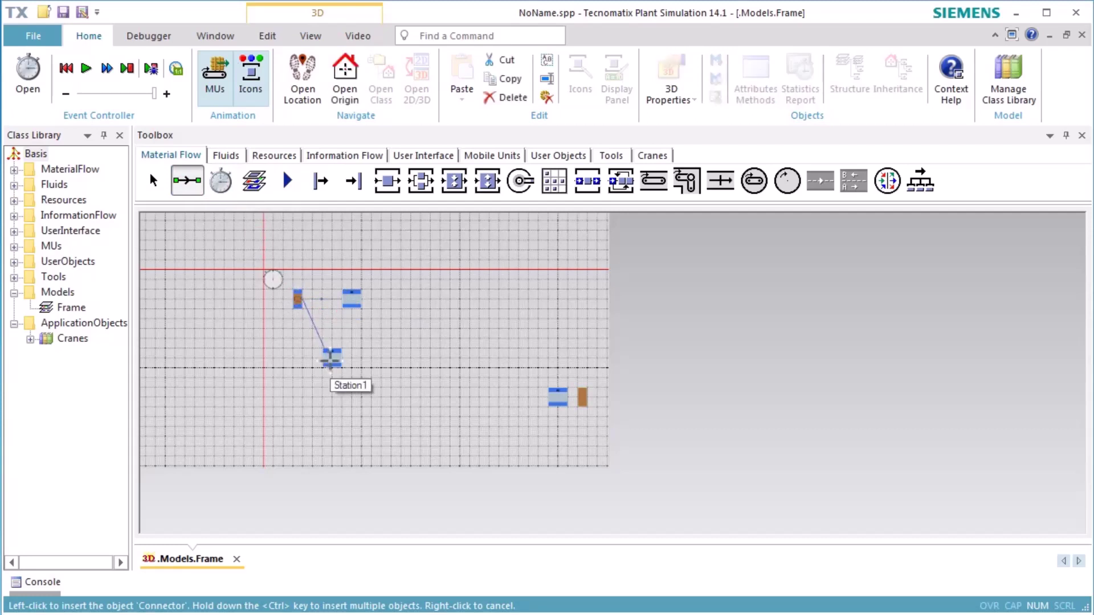
pyautogui.click(331, 358)
pyautogui.click(558, 397)
pyautogui.click(581, 397)
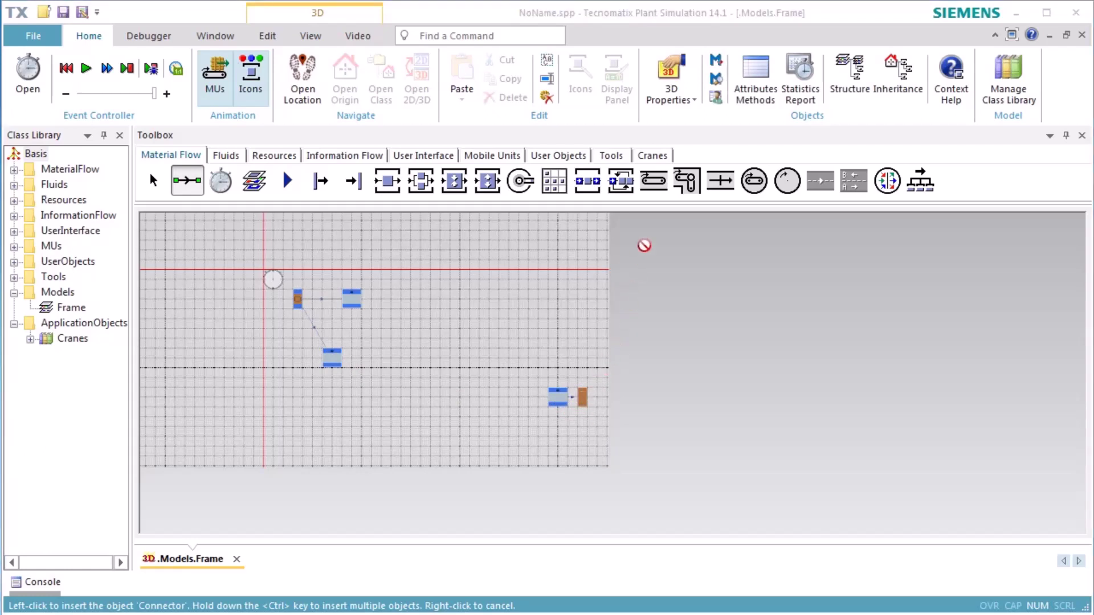
pyautogui.click(652, 155)
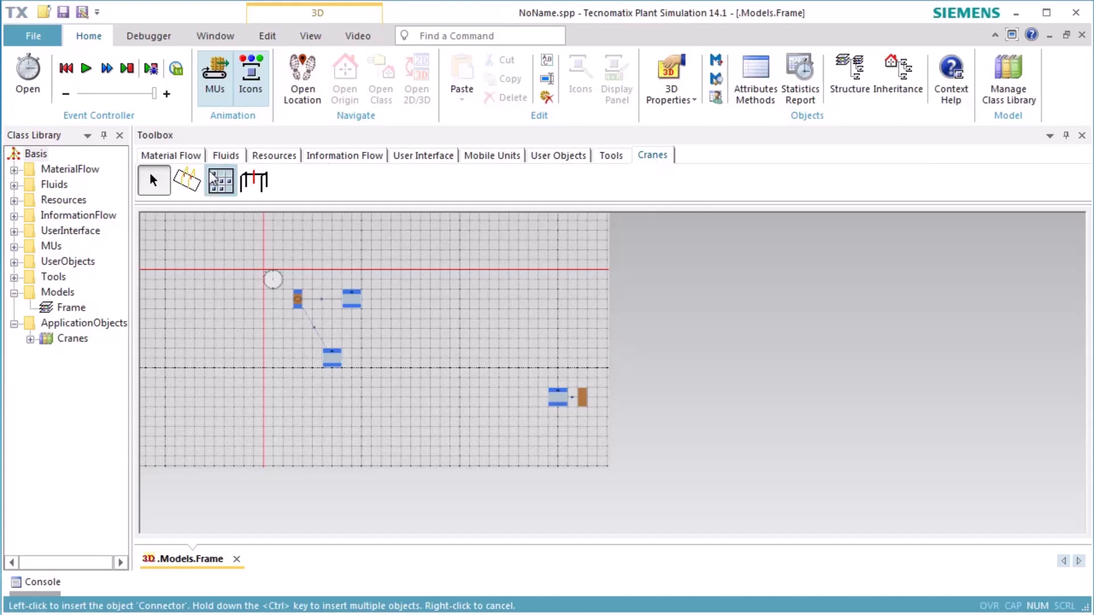
# - Draw a MultiPortalCrane rail from near the Source to just past the Drain
pyautogui.click(189, 182)
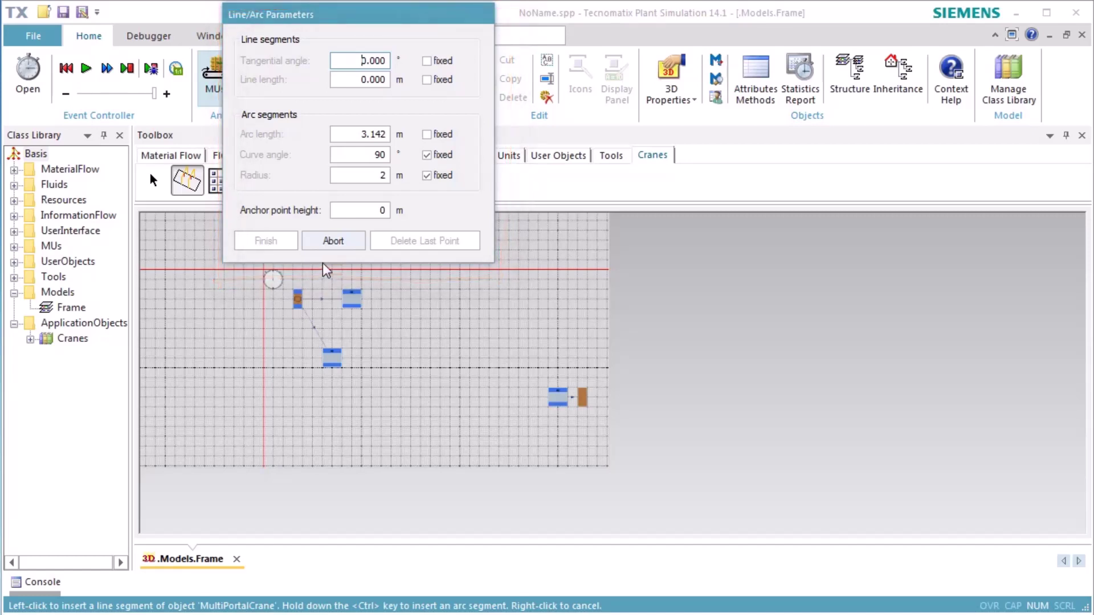
pyautogui.click(358, 278)
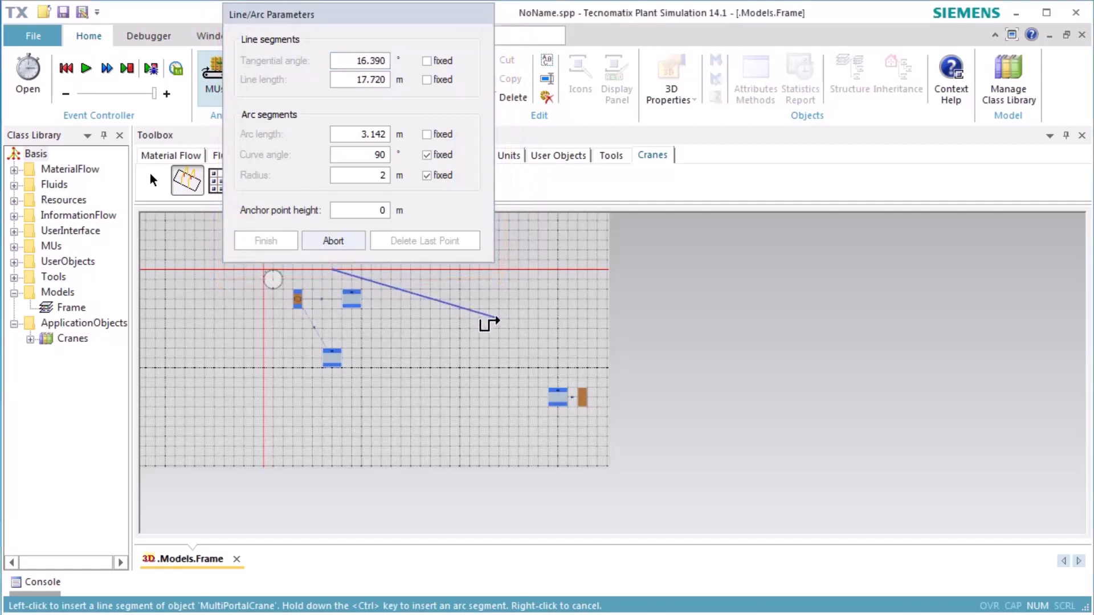
pyautogui.click(623, 391)
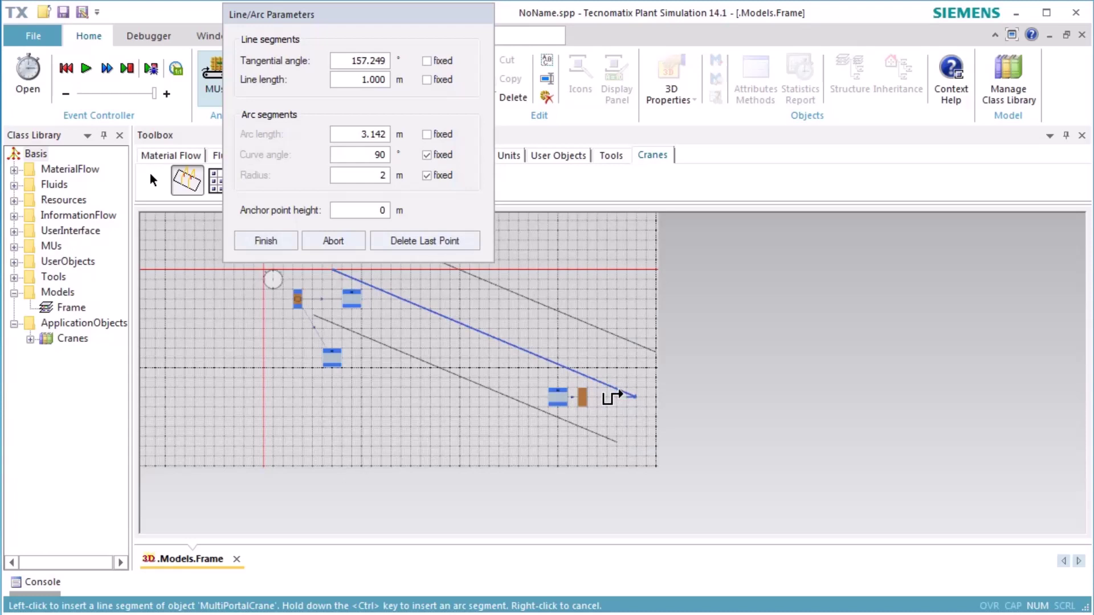
pyautogui.rightClick(620, 394)
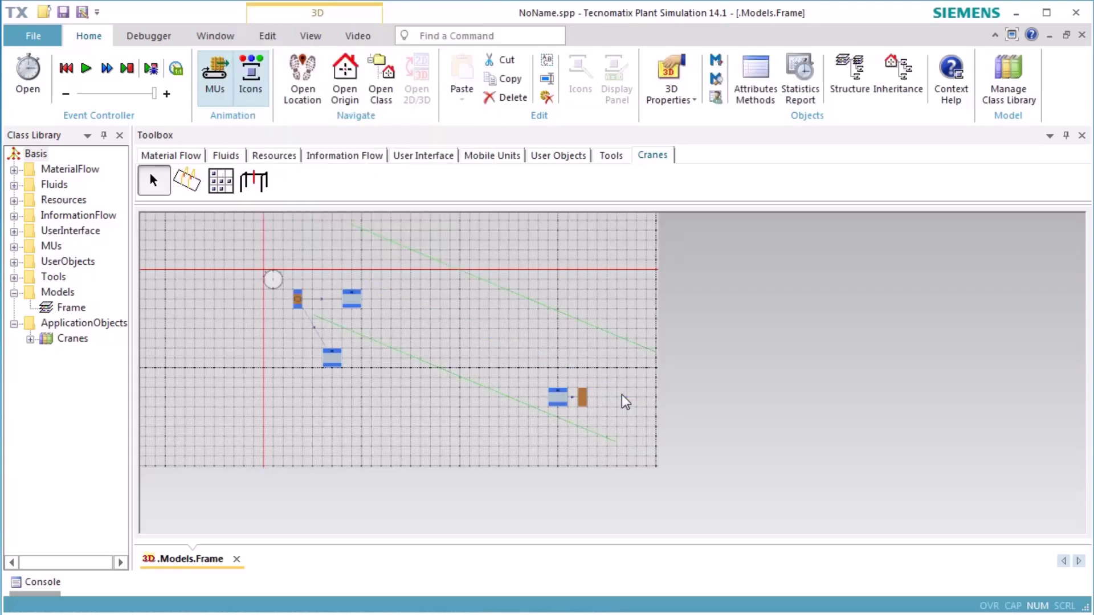
# - Append a segment to the crane rail and move Anchor Point 2 down-left beyond the Drain
pyautogui.click(597, 437)
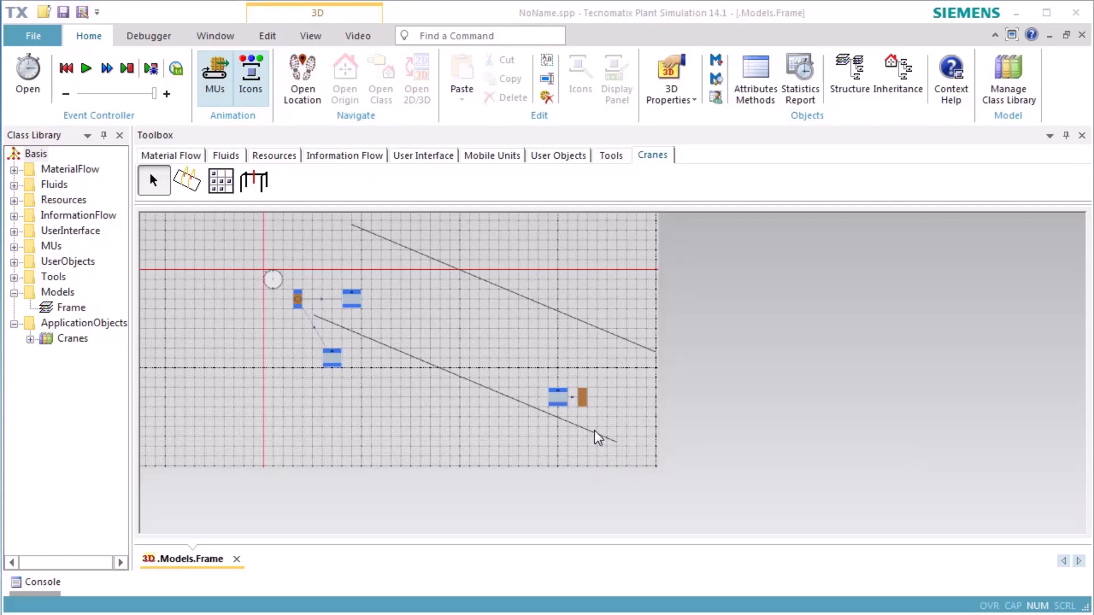
pyautogui.scroll(2, 576, 426)
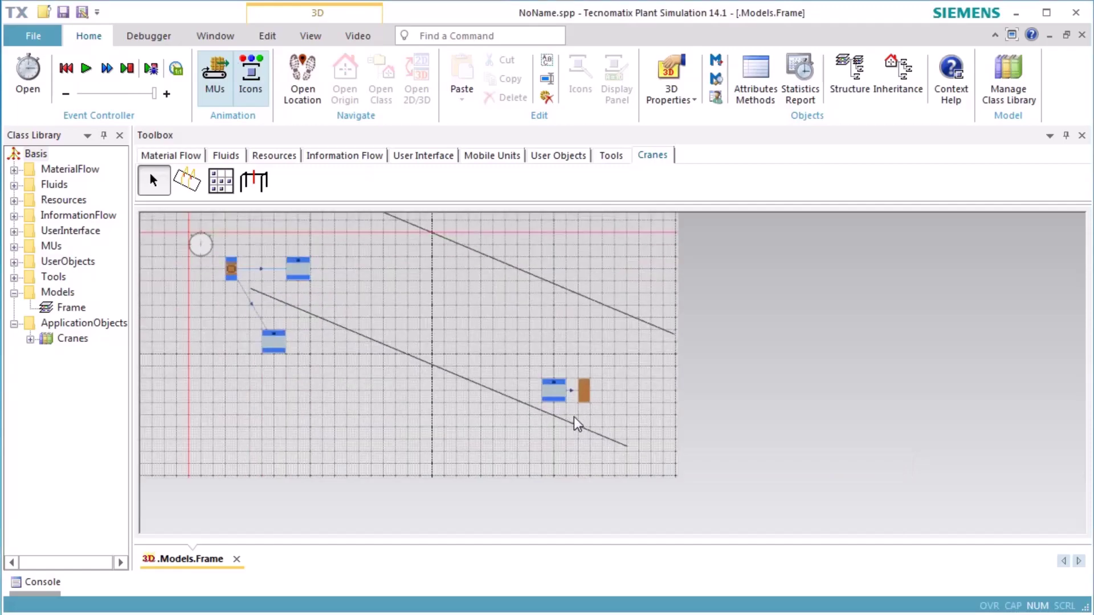
pyautogui.scroll(2, 576, 420)
pyautogui.click(598, 445)
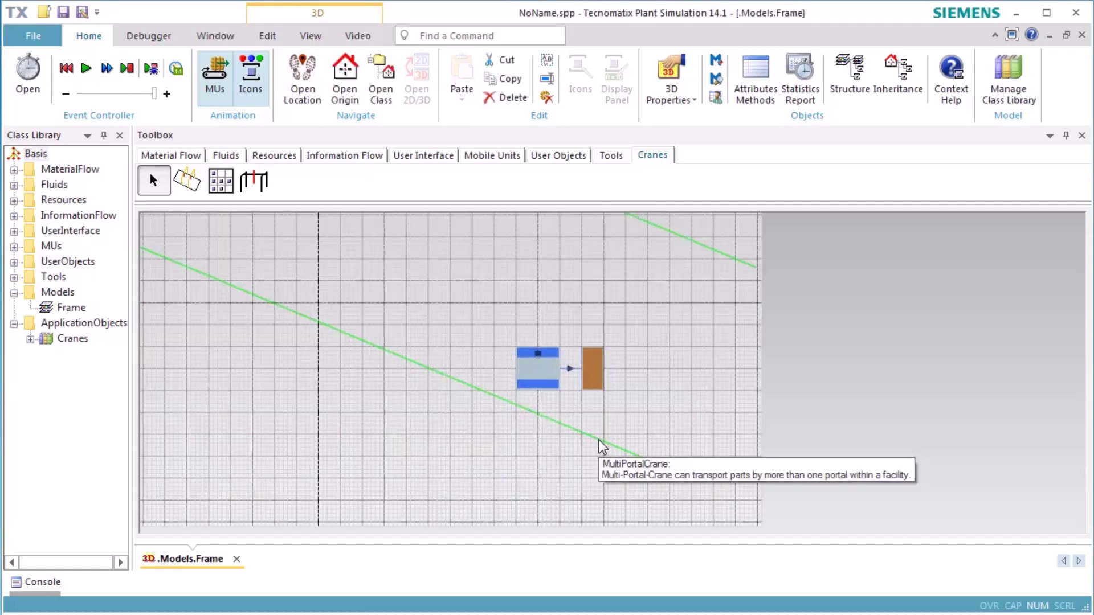
pyautogui.rightClick(599, 439)
pyautogui.moveTo(624, 426)
pyautogui.click(738, 427)
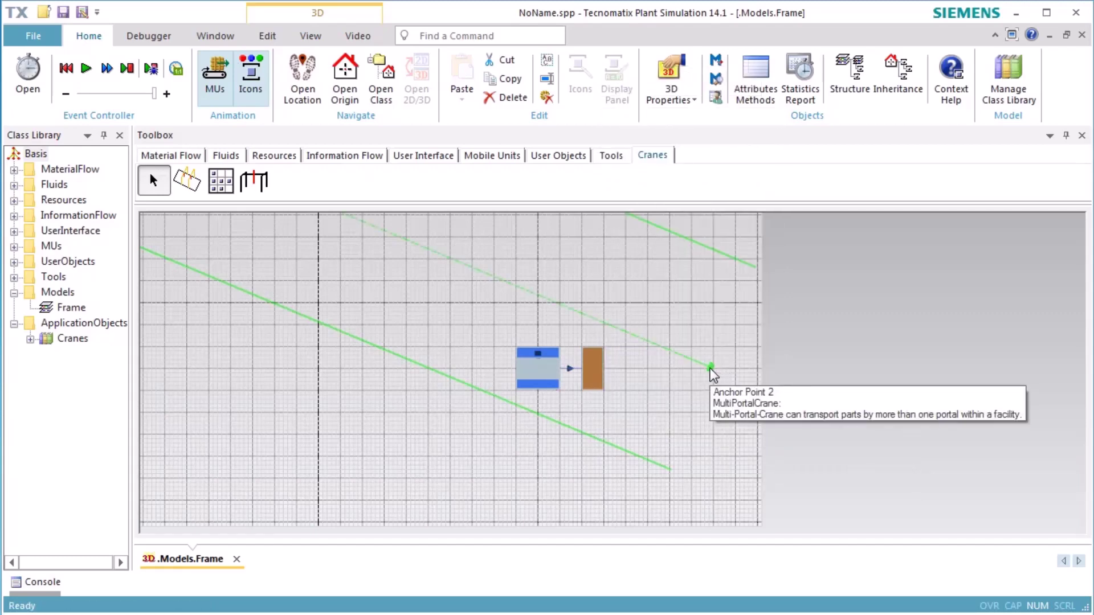
pyautogui.click(710, 389)
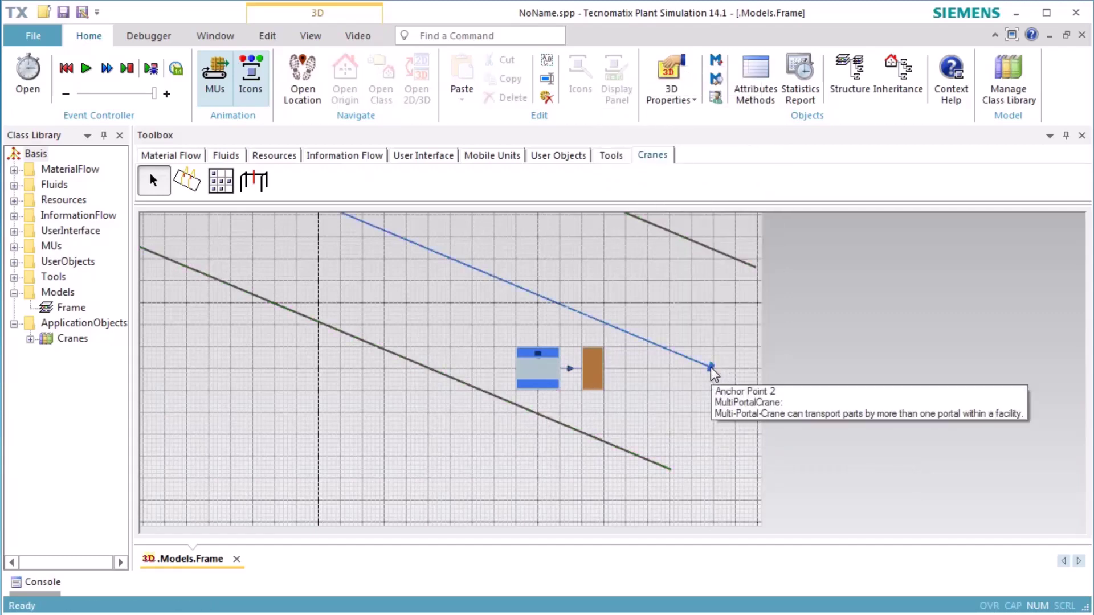
pyautogui.moveTo(712, 370); pyautogui.dragTo(689, 402)
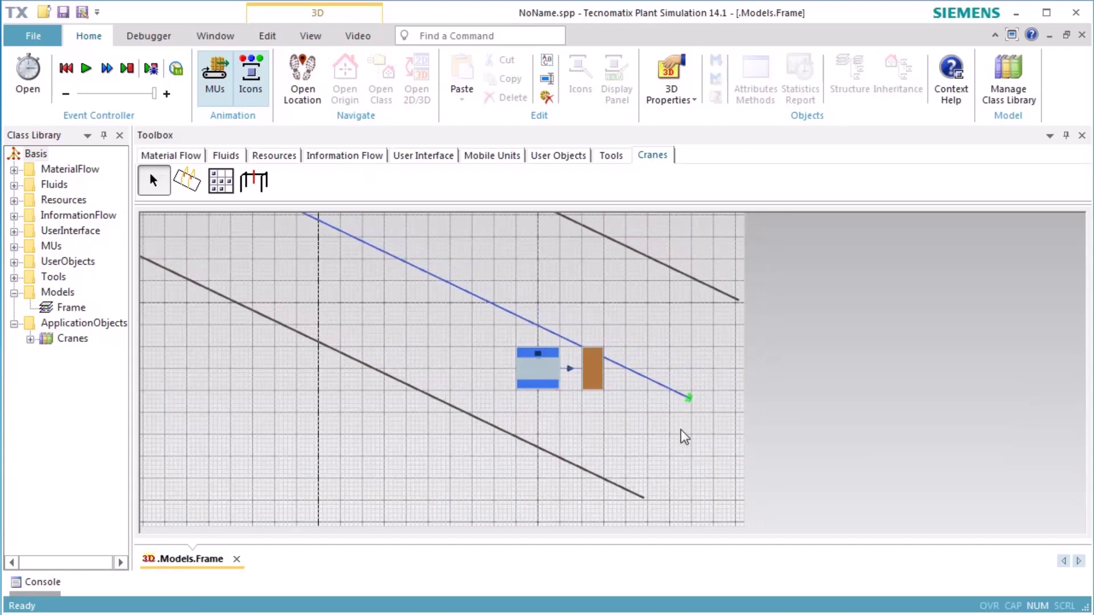
# - Hide the crane's manipulators and open the MultiPortalCrane properties dialog
pyautogui.click(637, 494)
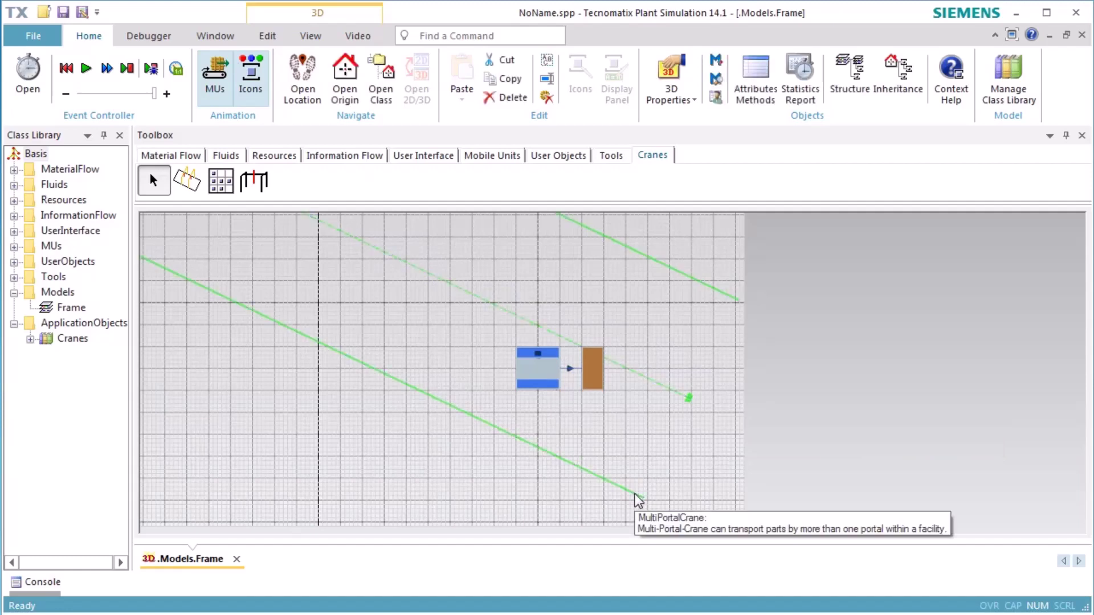
pyautogui.rightClick(637, 497)
pyautogui.click(683, 463)
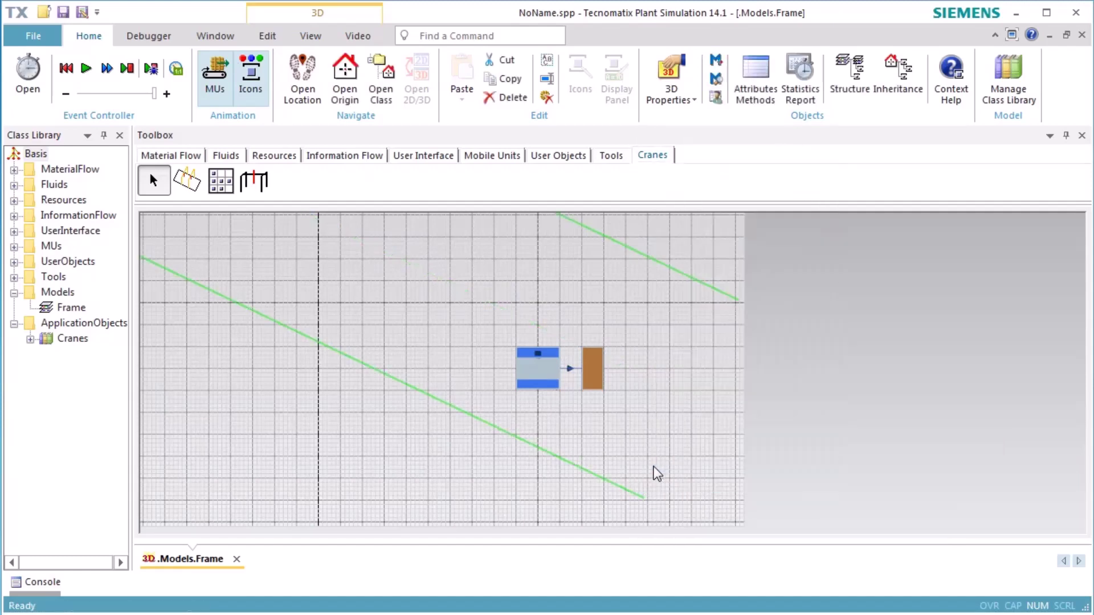
pyautogui.scroll(-2, 655, 471)
pyautogui.scroll(-1, 657, 471)
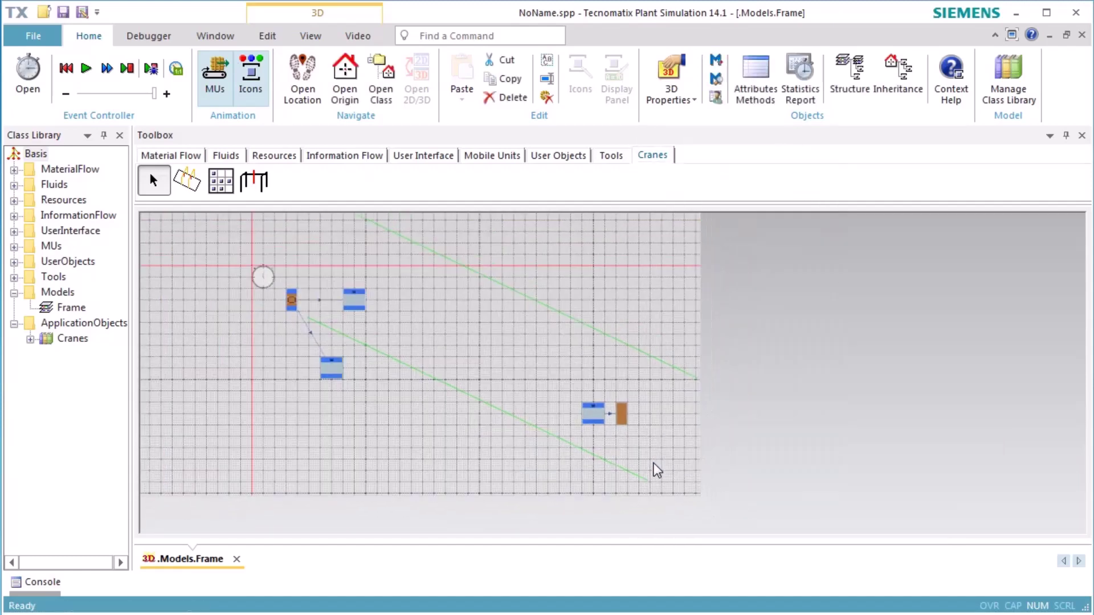
pyautogui.scroll(1, 657, 471)
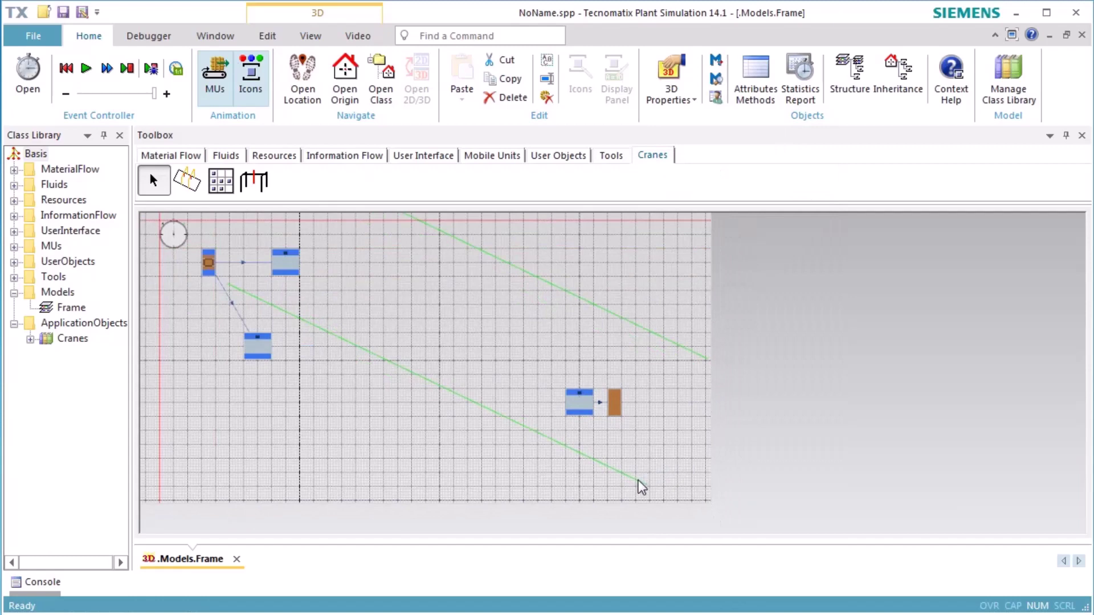
pyautogui.doubleClick(637, 481)
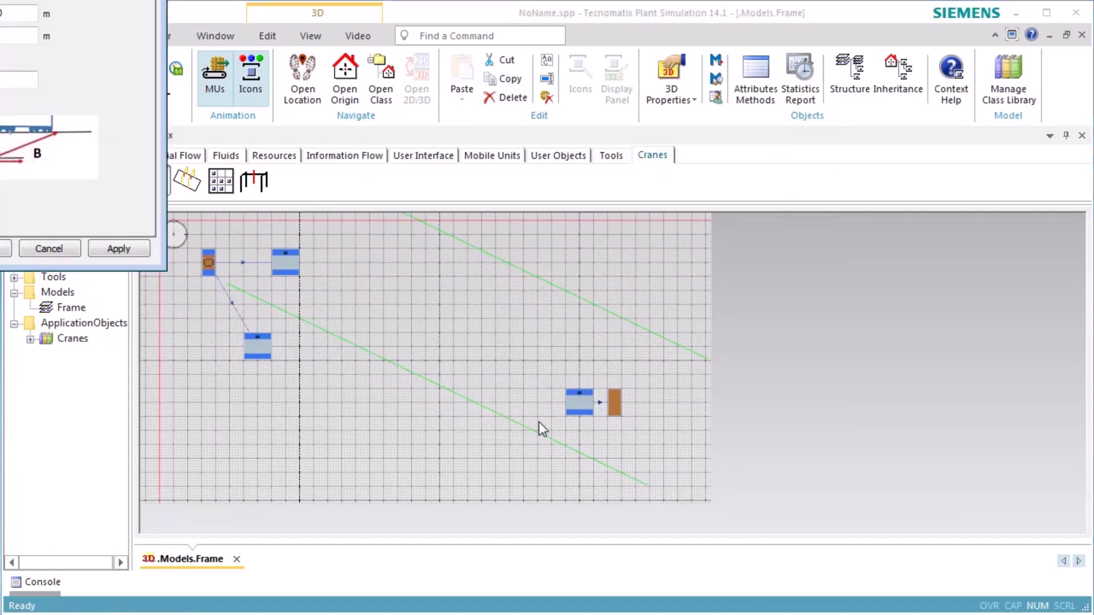
# - Set the crane runway length to 30 m and width to 7 m
pyautogui.moveTo(15, 0); pyautogui.dragTo(197, 28)
pyautogui.doubleClick(205, 168)
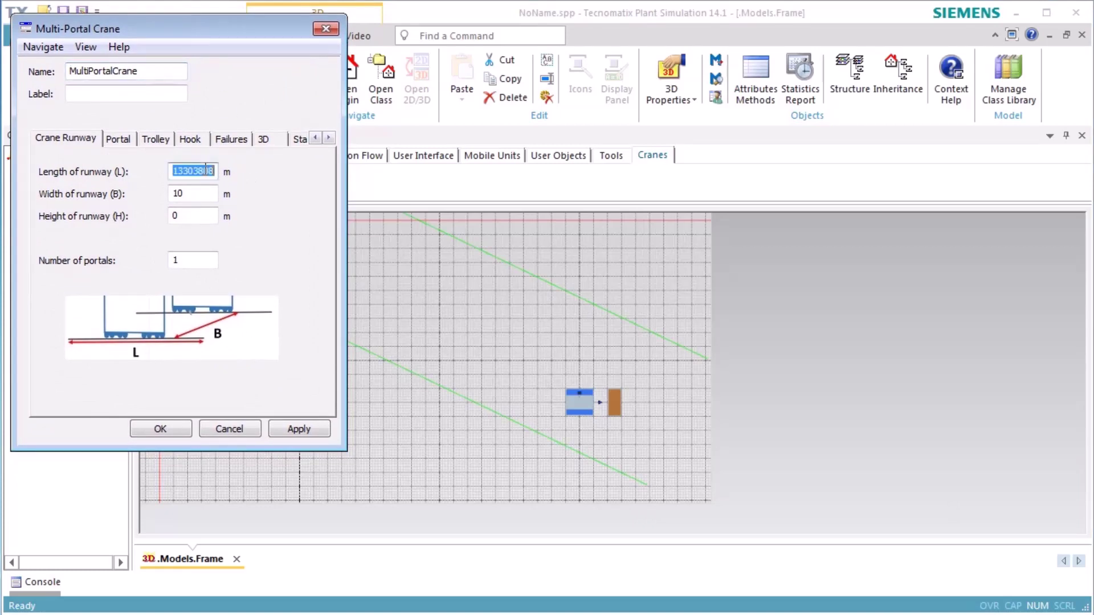
pyautogui.write('30')
pyautogui.doubleClick(213, 194)
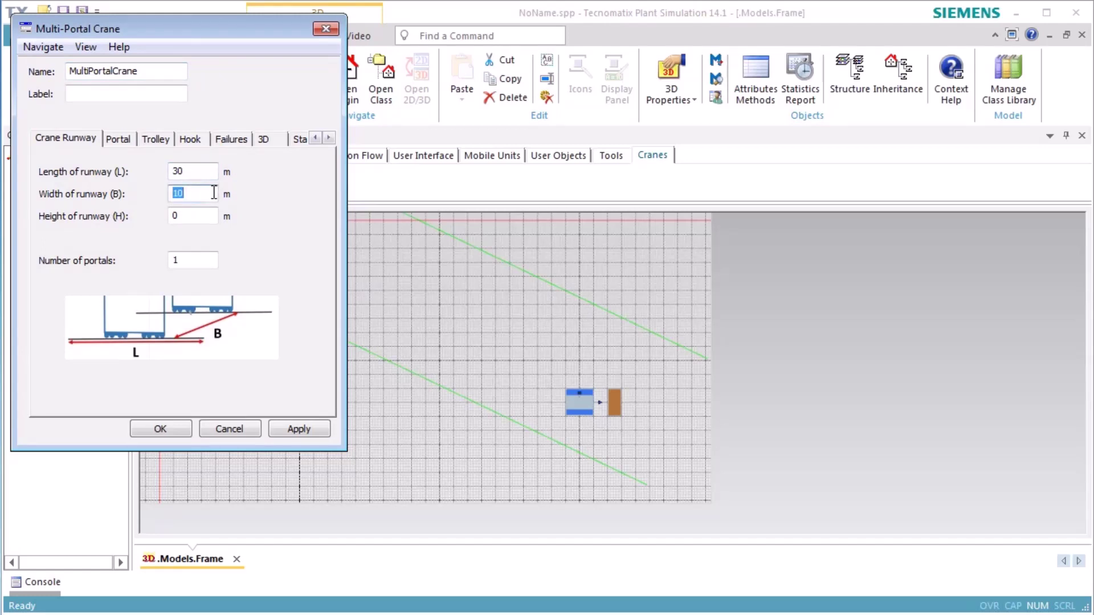
pyautogui.write('7')
# - Set the portal width to 10 m and overhang to 3 m, then confirm
pyautogui.click(123, 141)
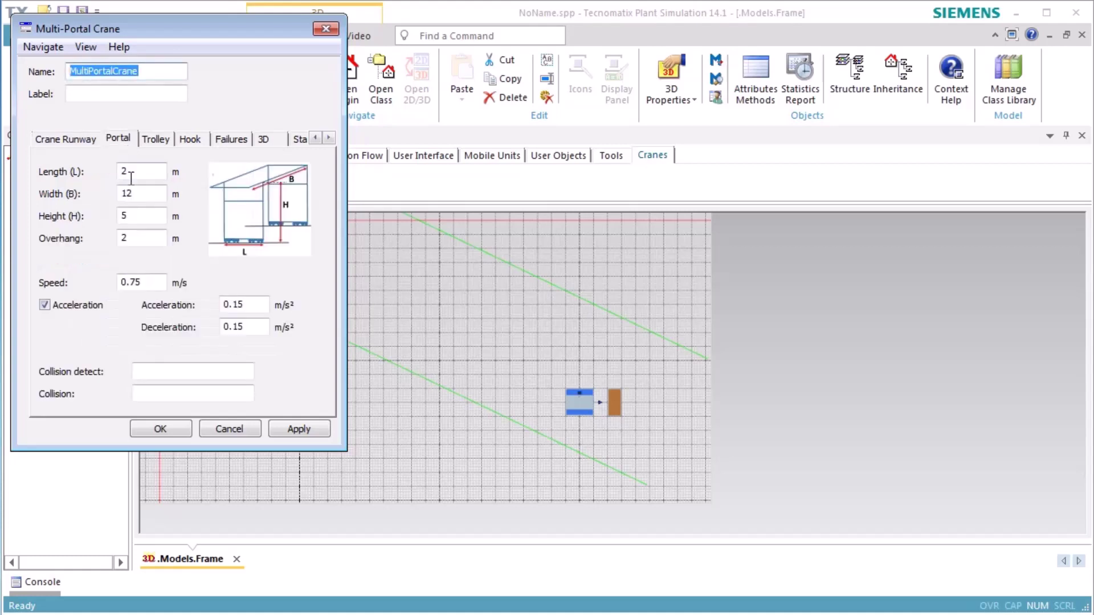
pyautogui.doubleClick(153, 193)
pyautogui.write('10')
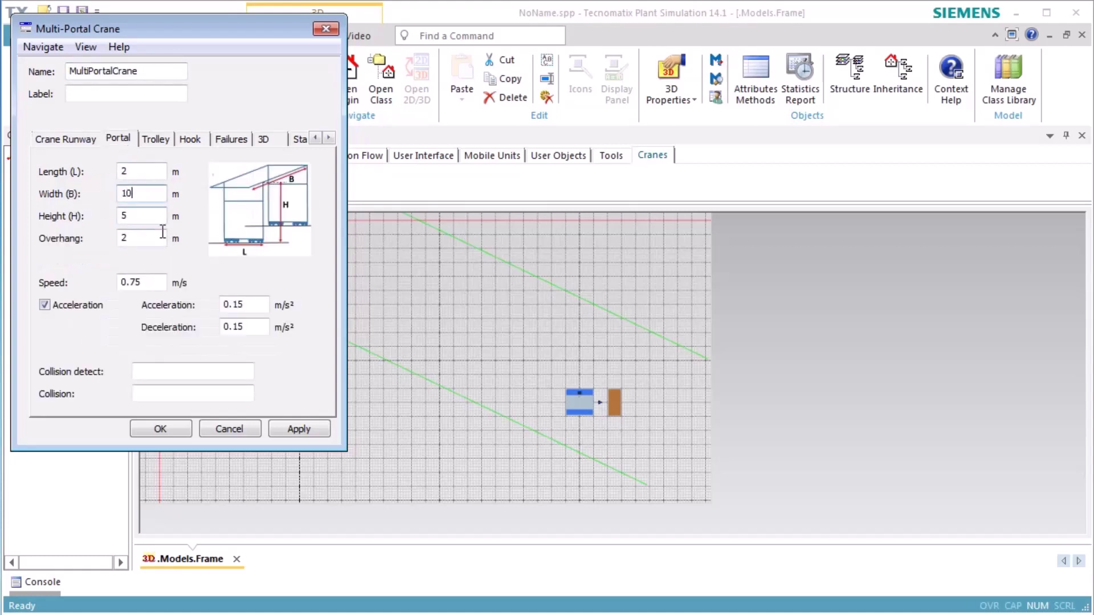
pyautogui.doubleClick(156, 239)
pyautogui.write('3')
pyautogui.click(161, 429)
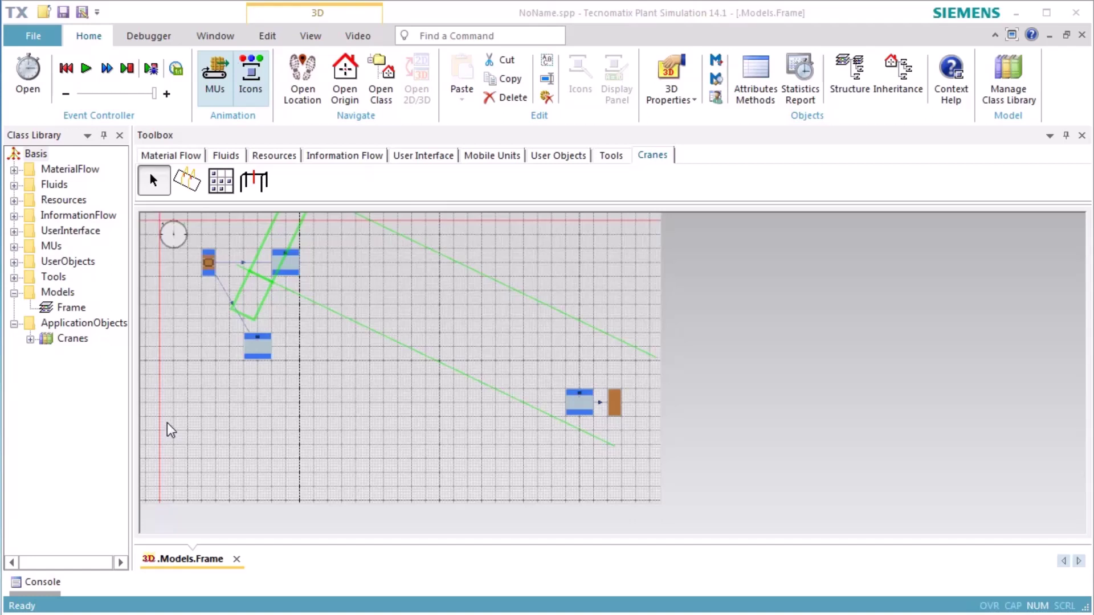
# - Drag Station1 up-right into the crane area beside the Source's right-hand Station
pyautogui.click(261, 348)
pyautogui.moveTo(261, 348); pyautogui.dragTo(320, 322)
pyautogui.click(346, 391)
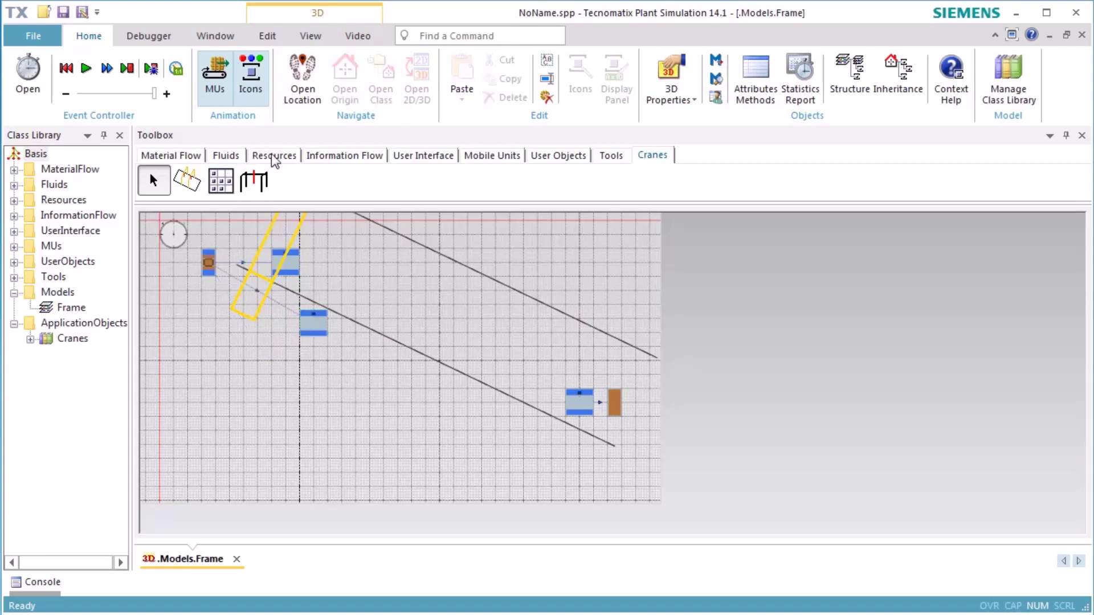
pyautogui.click(342, 156)
# - Insert a Method named onExit and drop it onto the station as its exit control
pyautogui.click(189, 181)
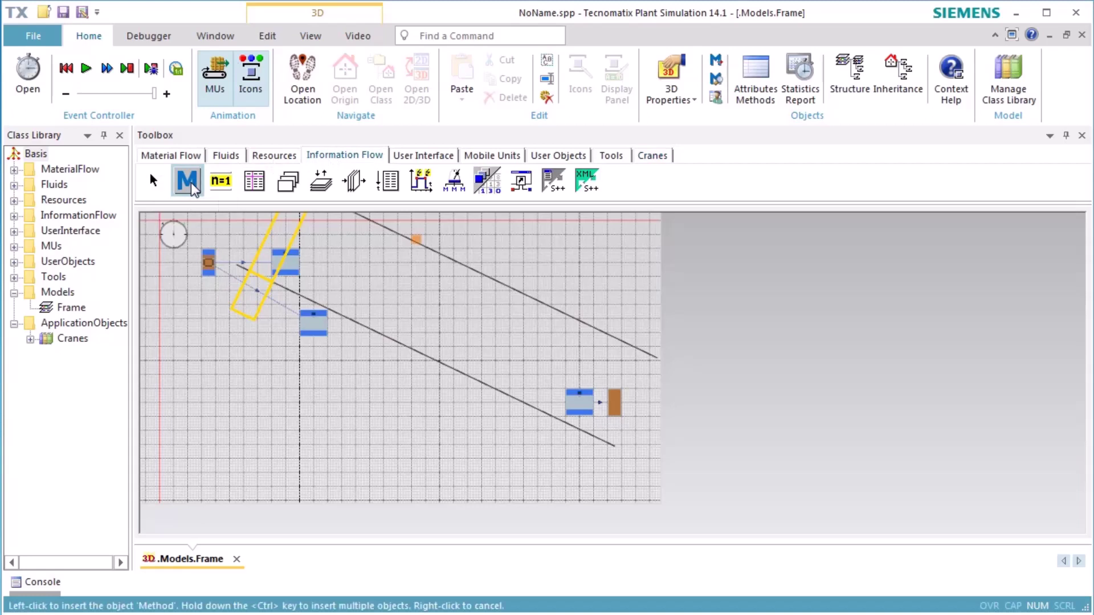
pyautogui.click(333, 261)
pyautogui.press('F2')
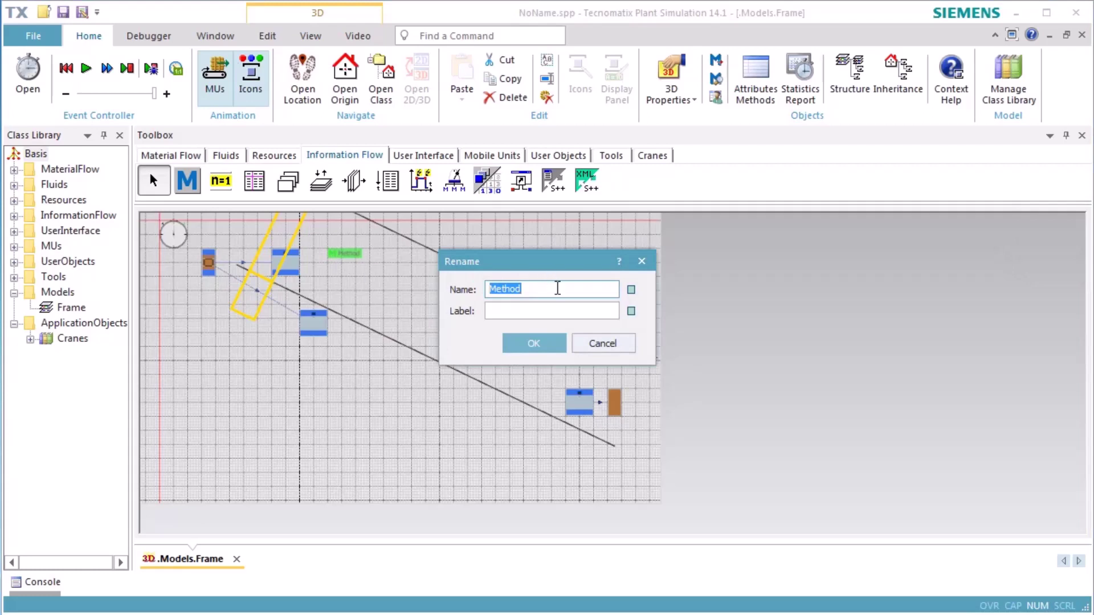
pyautogui.write('onExit')
pyautogui.click(557, 344)
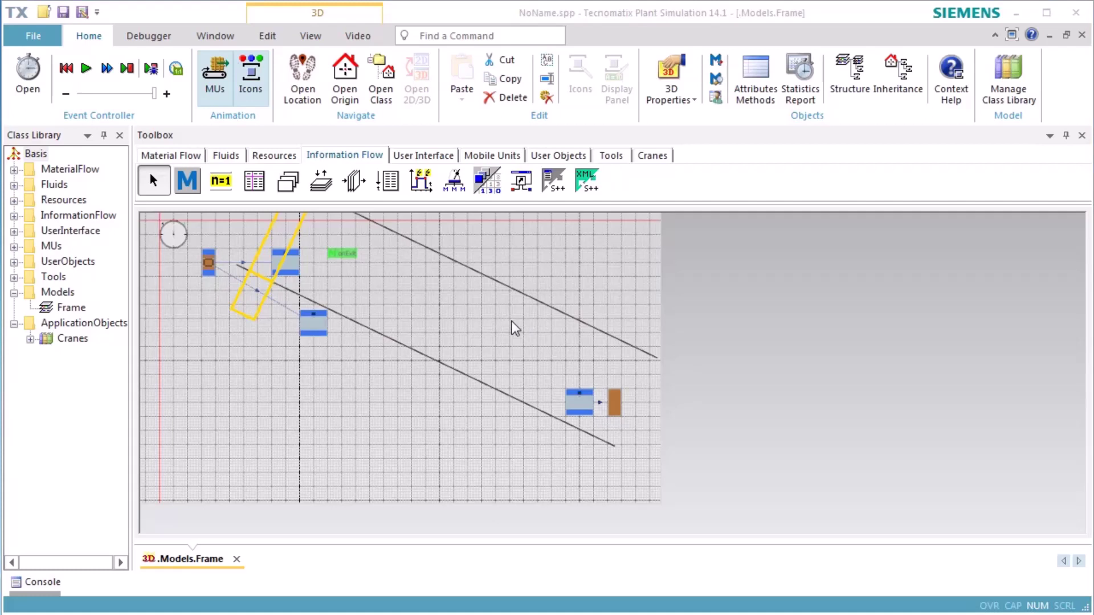
pyautogui.moveTo(338, 251); pyautogui.dragTo(321, 317)
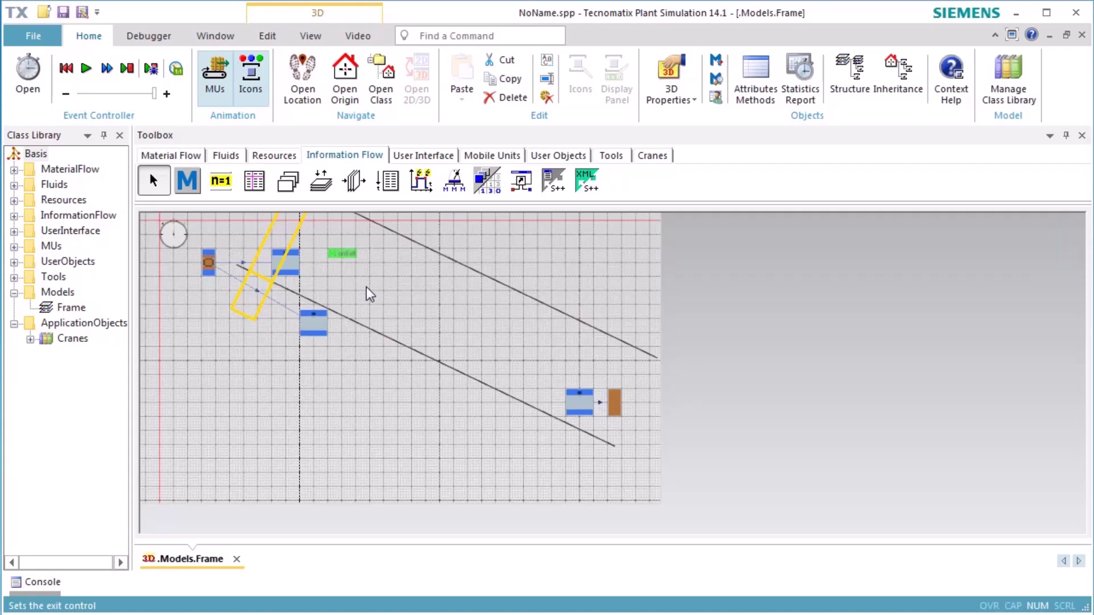
pyautogui.doubleClick(337, 254)
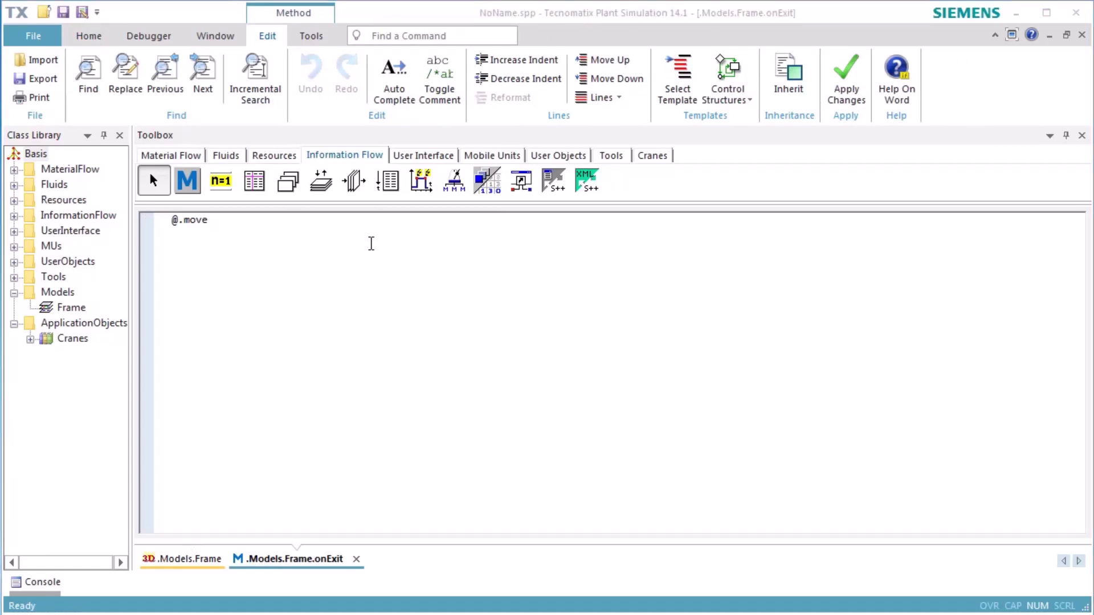
# - Replace the default @.move with 'var Portal : object := MultiPortalCrane.Portal1'
pyautogui.click(242, 221)
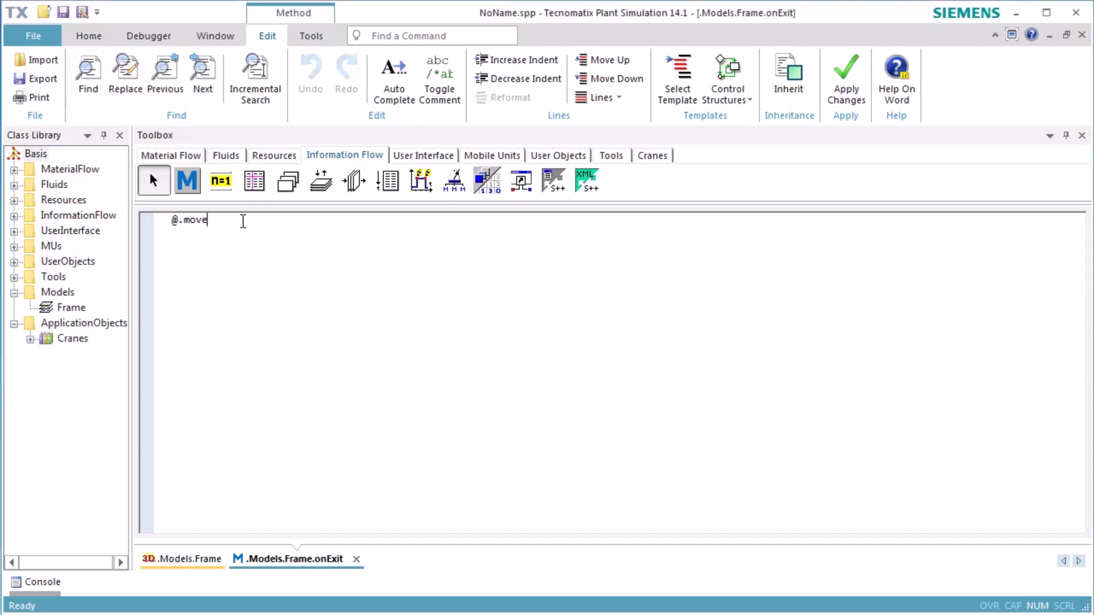
pyautogui.moveTo(237, 220); pyautogui.dragTo(137, 220)
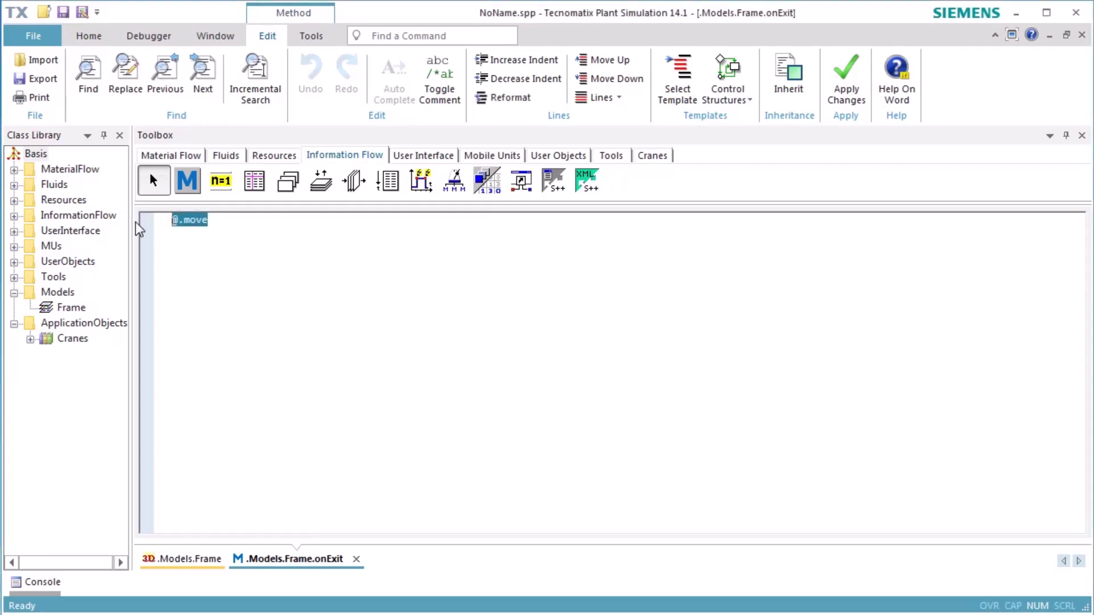
pyautogui.press('Delete')
pyautogui.write('var Portal :=')
pyautogui.press('BackSpace')
pyautogui.write('object := Multi')
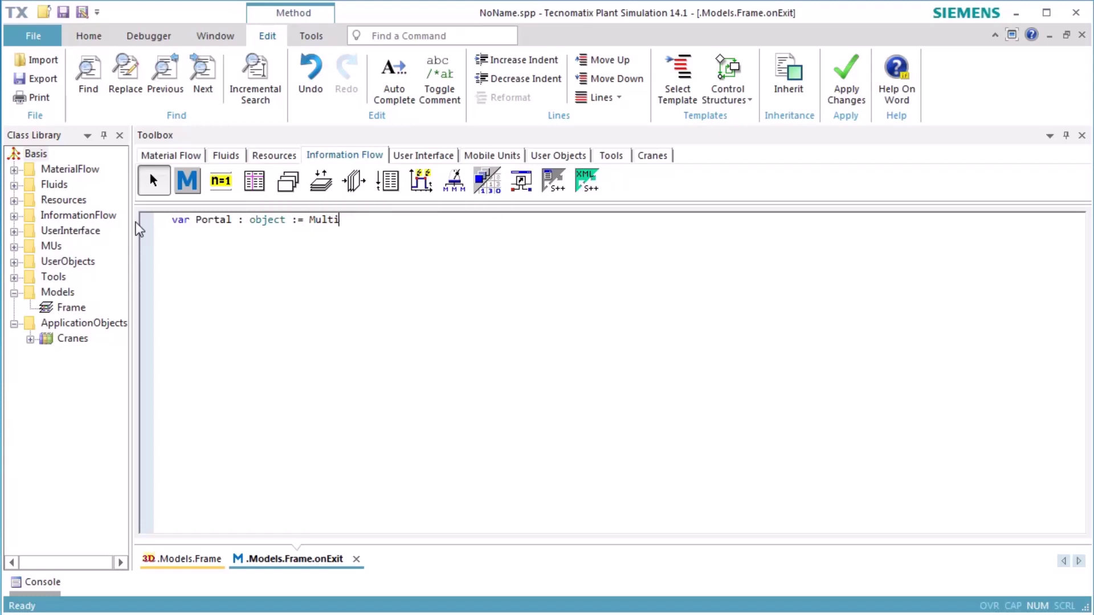
pyautogui.write('PortalCrane.Portal1')
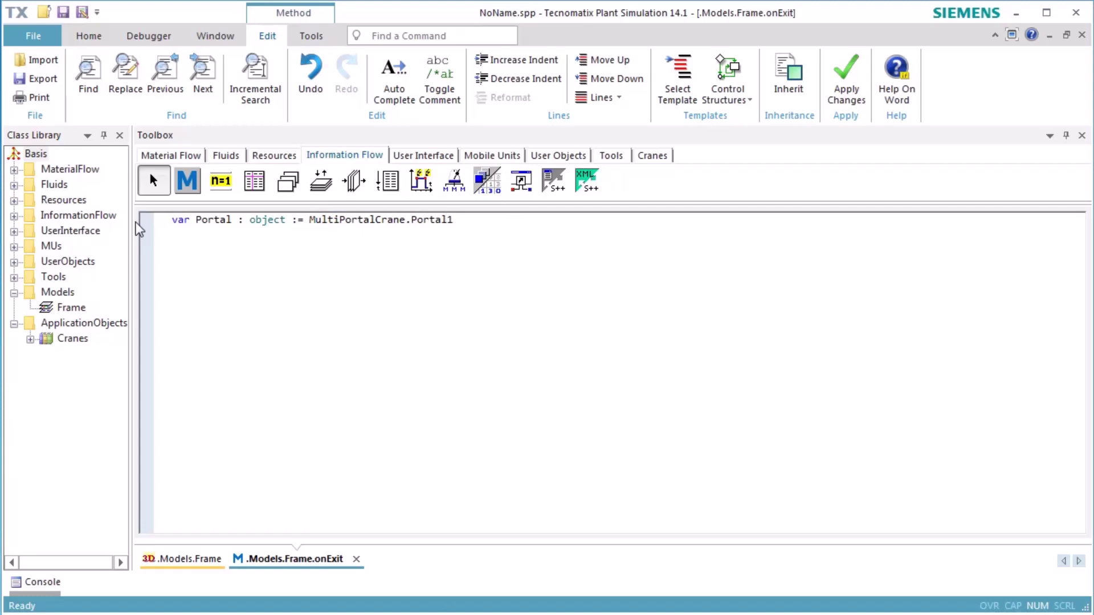
# - Add 'waituntil Portal.state="idle"' and 'Portal.transferMU(?, Station2)', then apply with F7
pyautogui.write('waituntil Portal.')
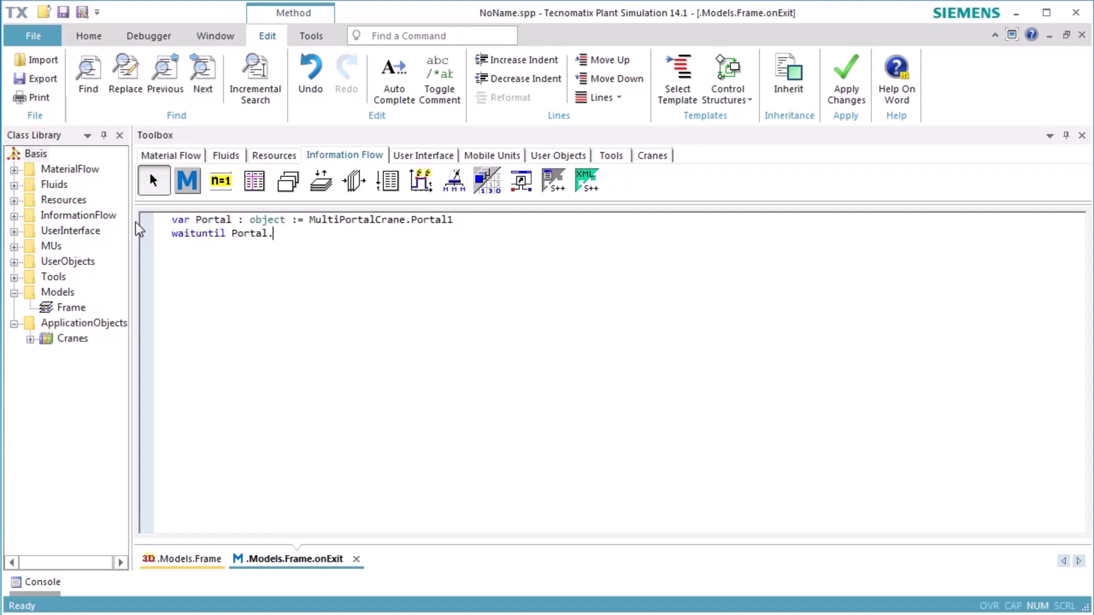
pyautogui.write('state="idle"')
pyautogui.press('Return')
pyautogui.write('Portal.transferMU(')
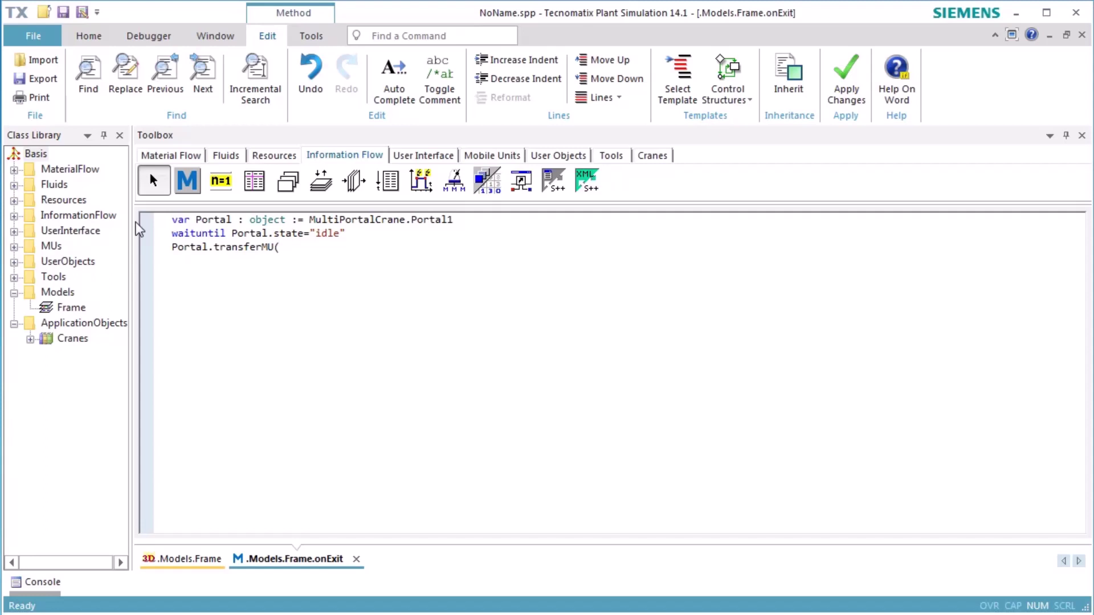
pyautogui.write('?, Station2)')
pyautogui.press('F7')
pyautogui.press('Return')
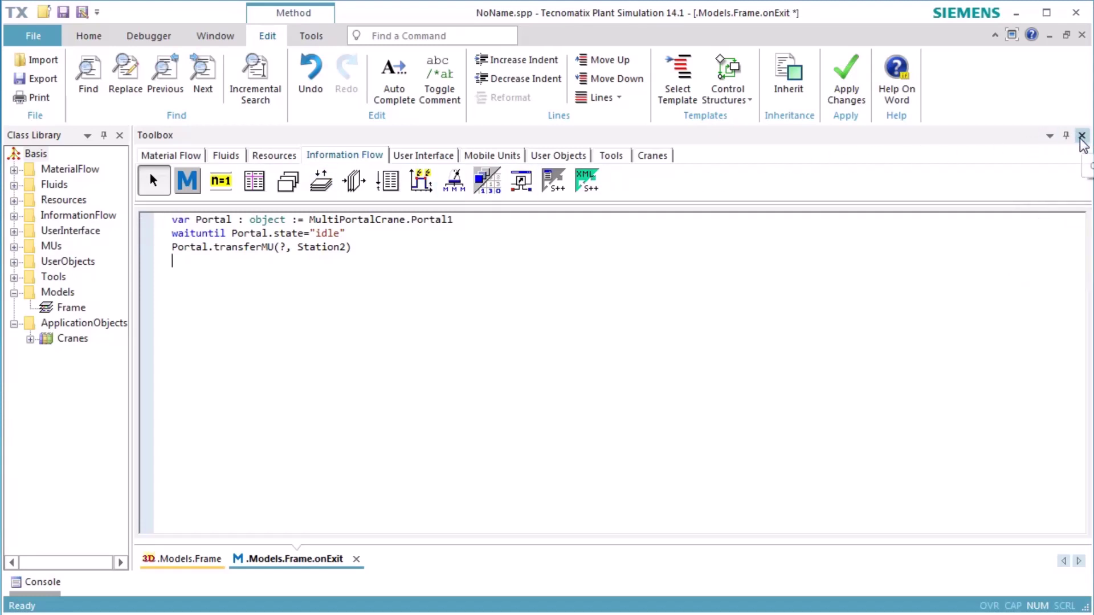
# - Close the onExit method editor and enable the EventController's Real-time x option at factor 10
pyautogui.click(1082, 35)
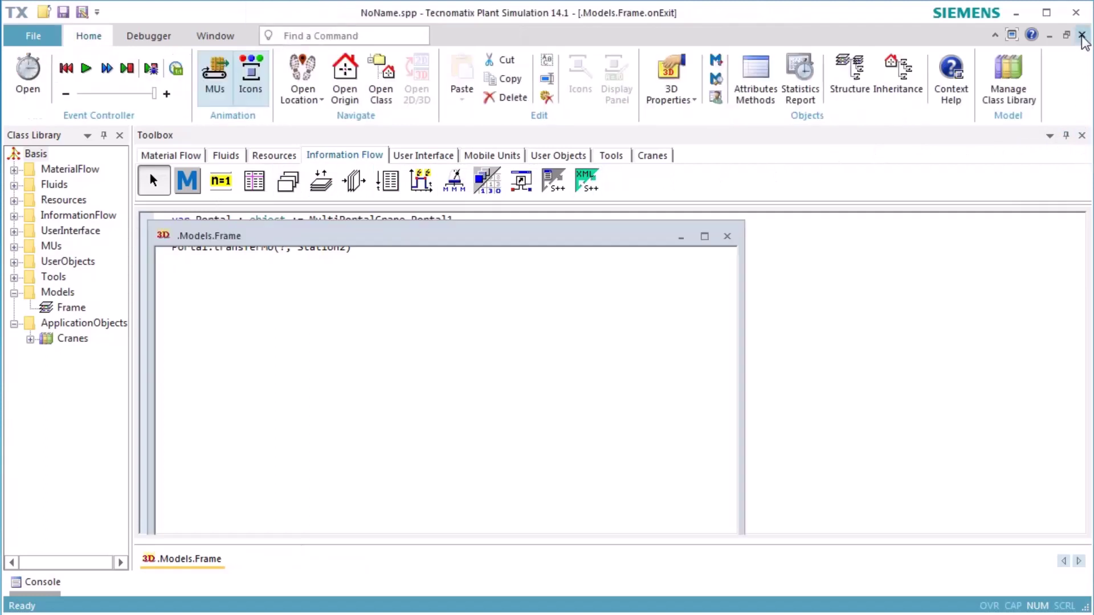
pyautogui.click(605, 258)
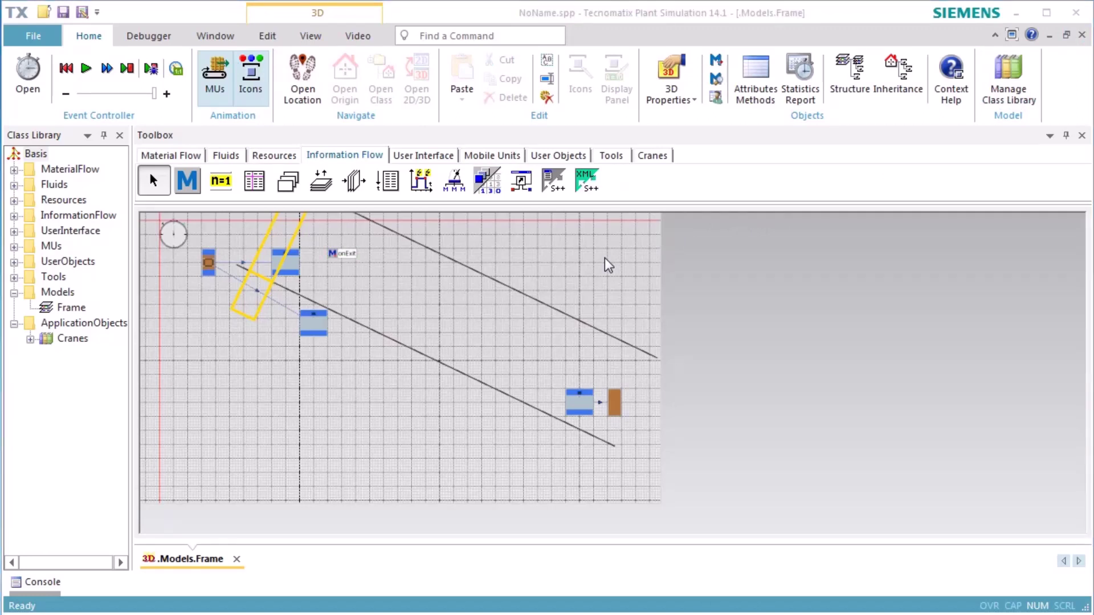
pyautogui.doubleClick(172, 237)
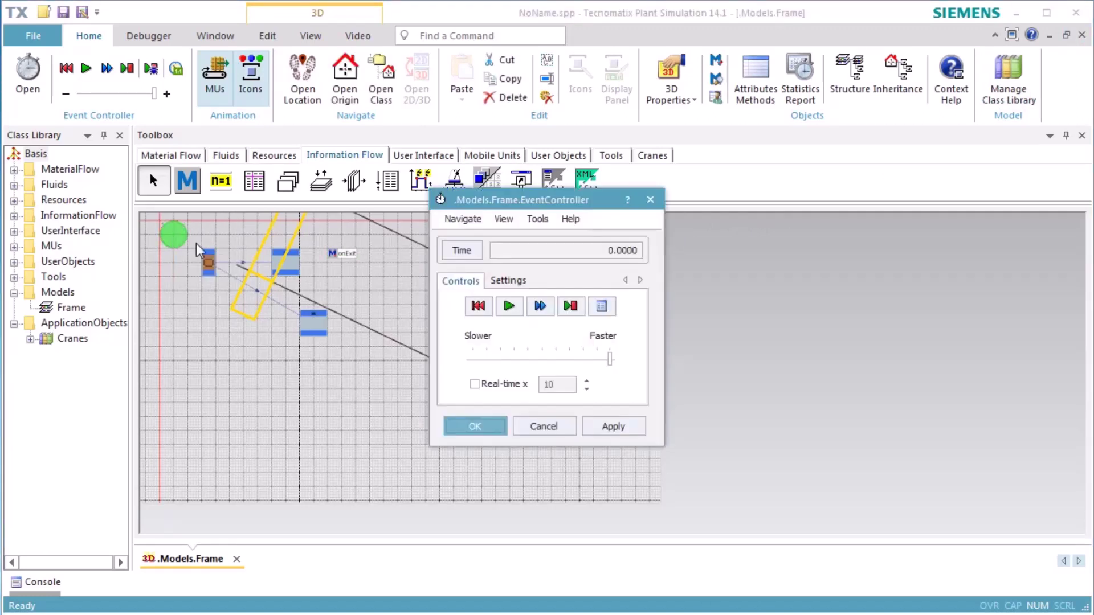
pyautogui.click(496, 384)
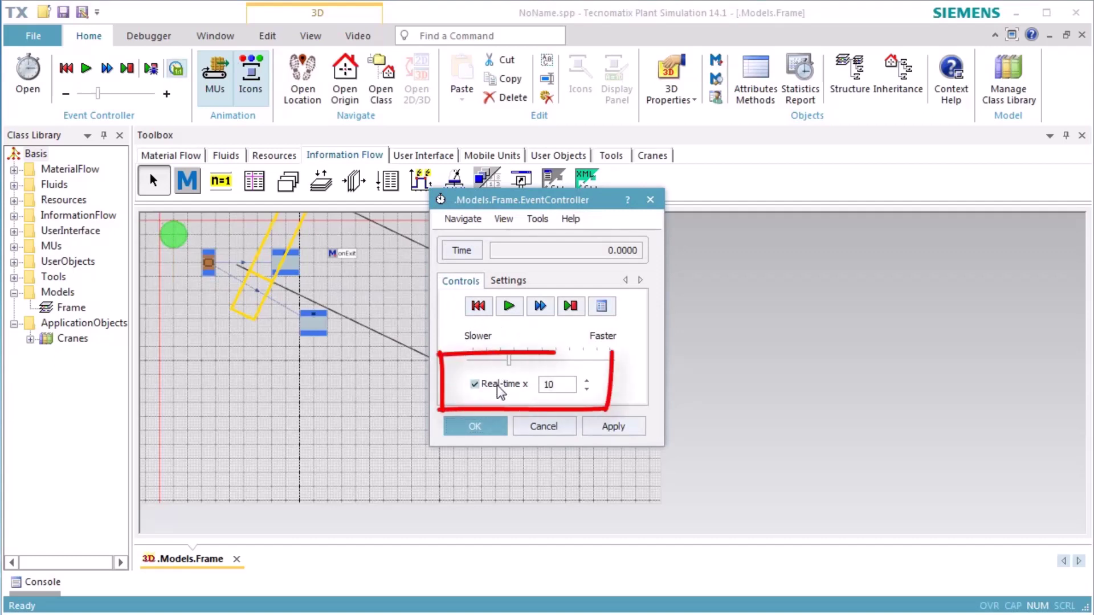